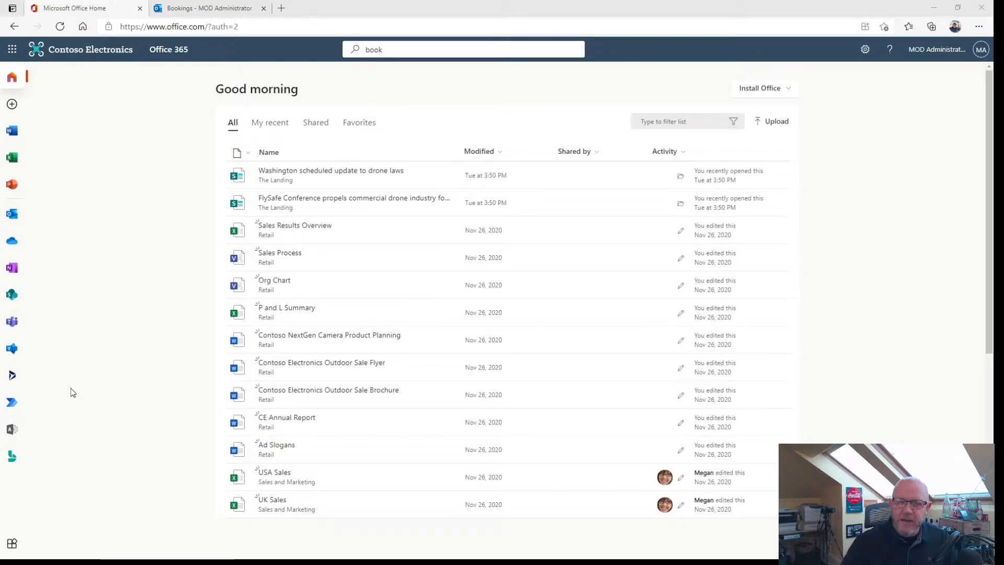
Check the Office home page's existing "book" search for the Bookings app and return to the Bookings page.
{"action": "key", "text": "ctrl+Tab"}
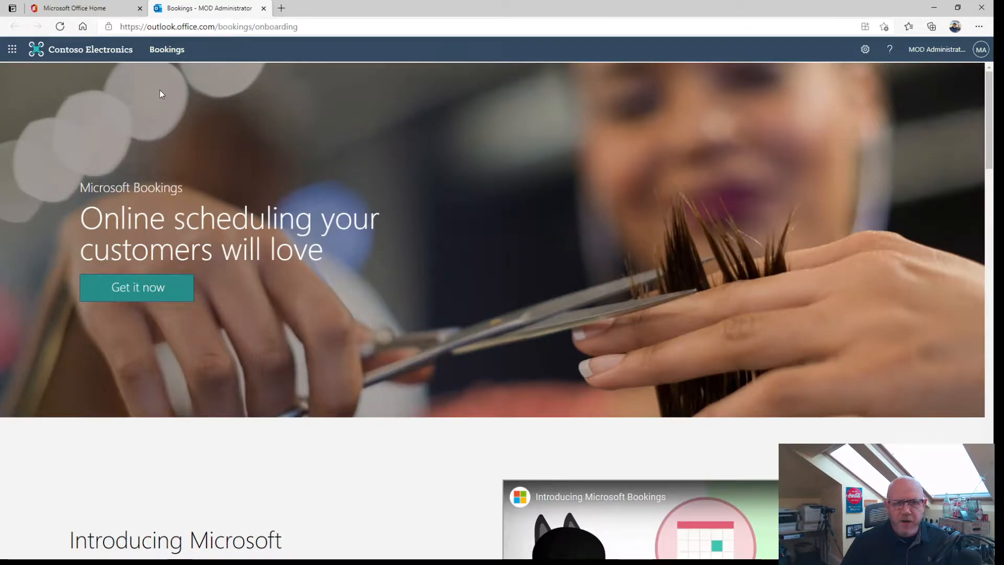
{"action": "left_click", "coordinate": [99, 9]}
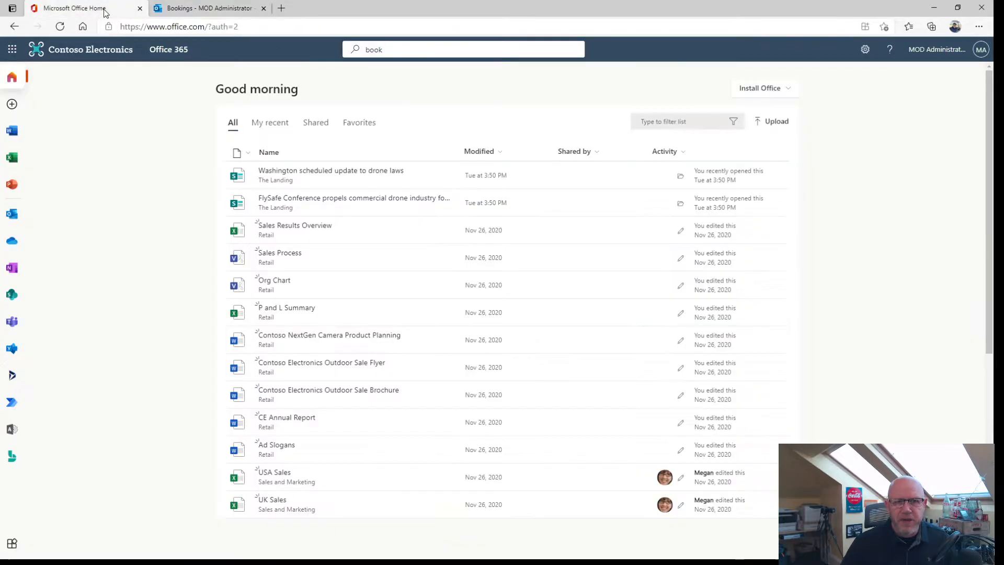
{"action": "left_click", "coordinate": [387, 52]}
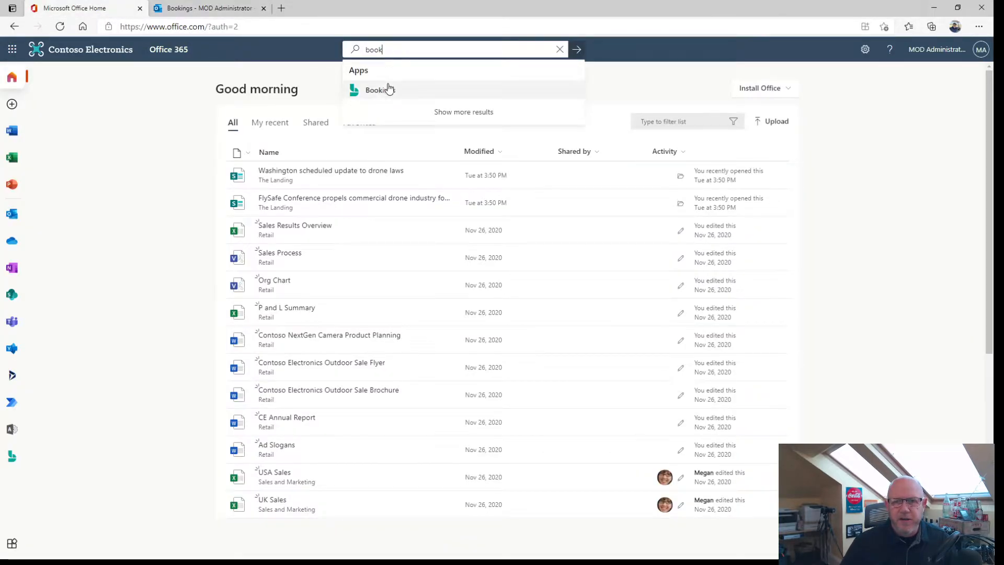
{"action": "left_click", "coordinate": [209, 12]}
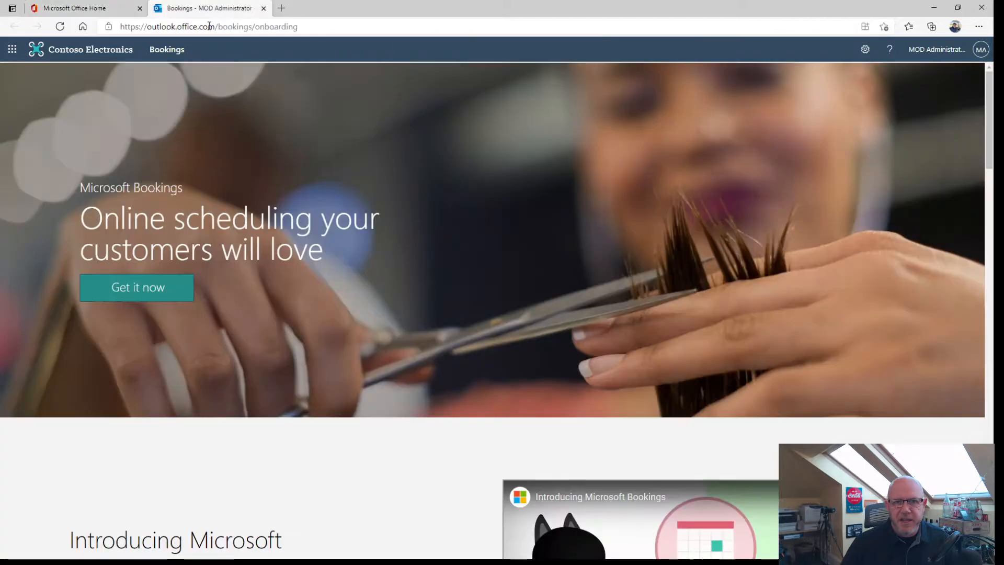
Add a booking calendar with the owner's first name in possessive form plus "Calendar" as the business name, leaving the business type blank.
{"action": "left_click", "coordinate": [139, 292]}
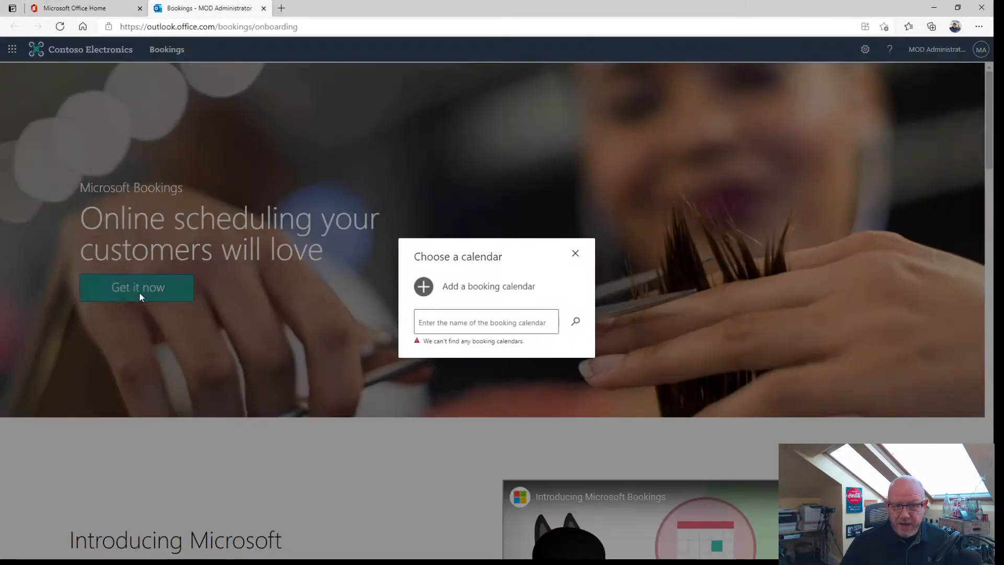
{"action": "left_click", "coordinate": [446, 287]}
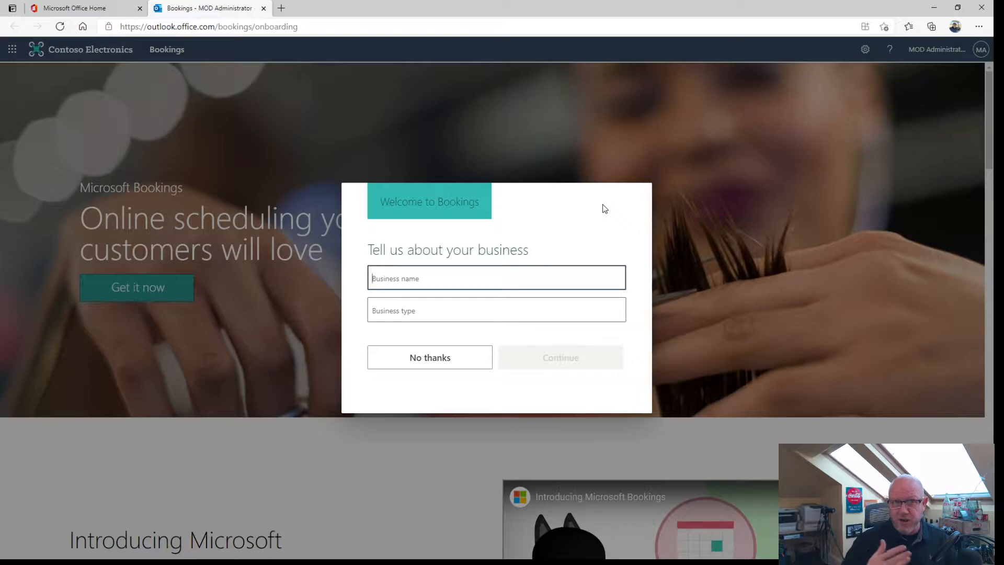
{"action": "type", "text": "M"}
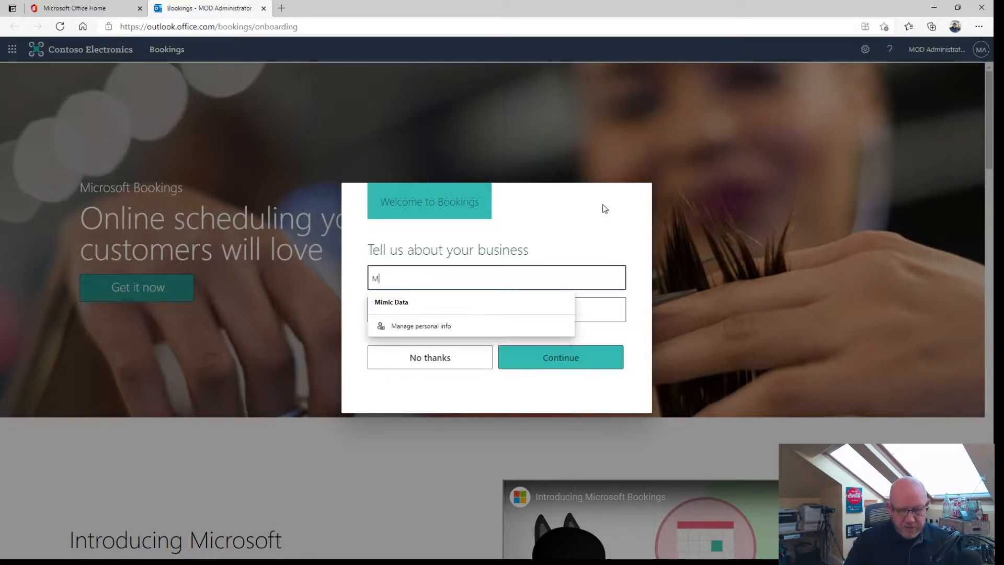
{"action": "type", "text": "ike's Calendar"}
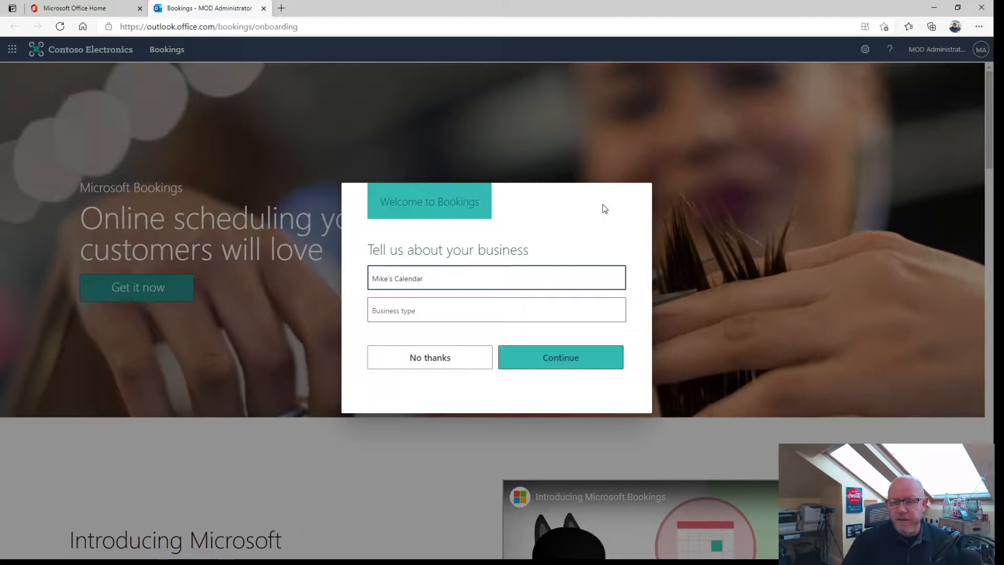
{"action": "left_click", "coordinate": [542, 354]}
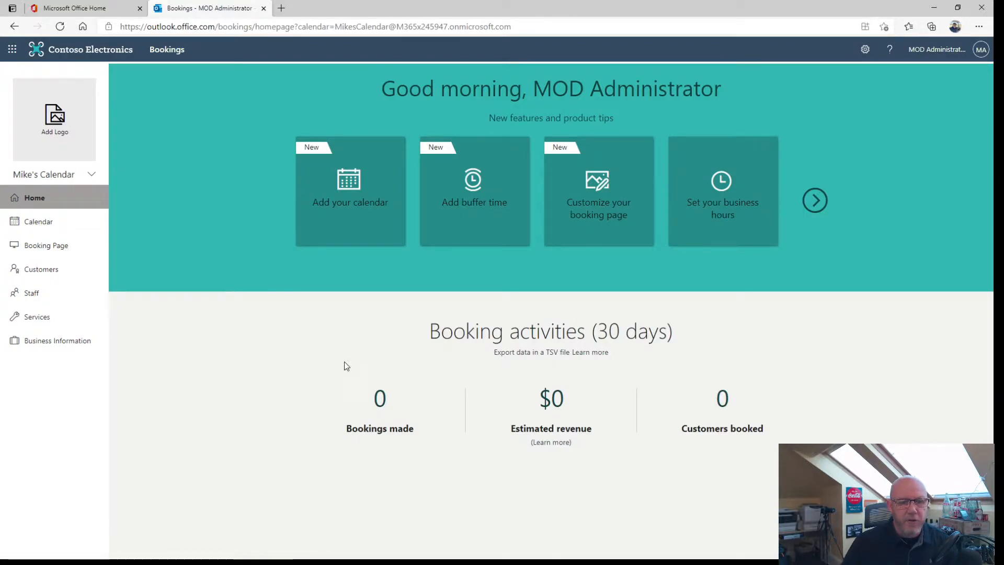
View the business logo settings without uploading a logo, and open the booking calendar view.
{"action": "left_click", "coordinate": [65, 130]}
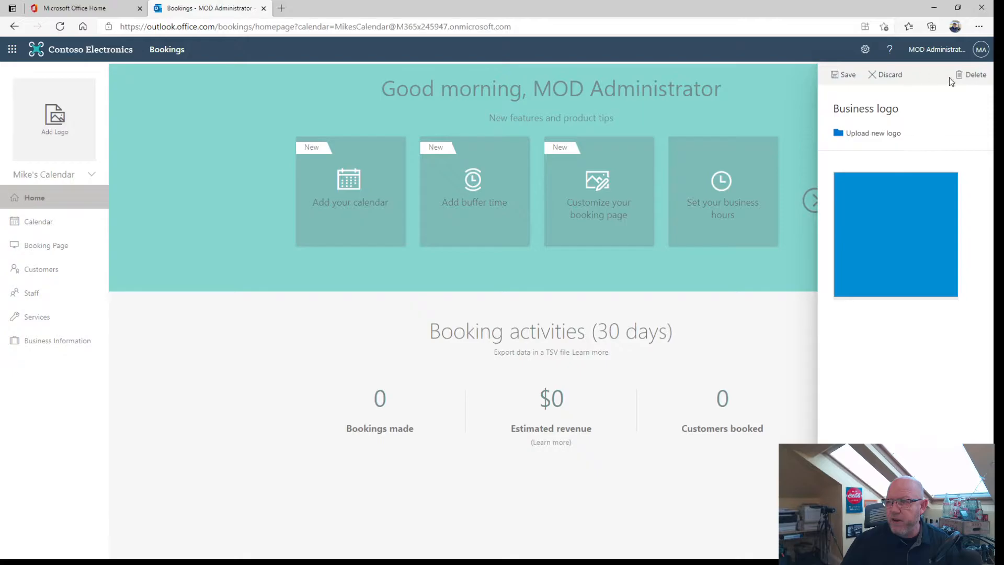
{"action": "left_click", "coordinate": [182, 382]}
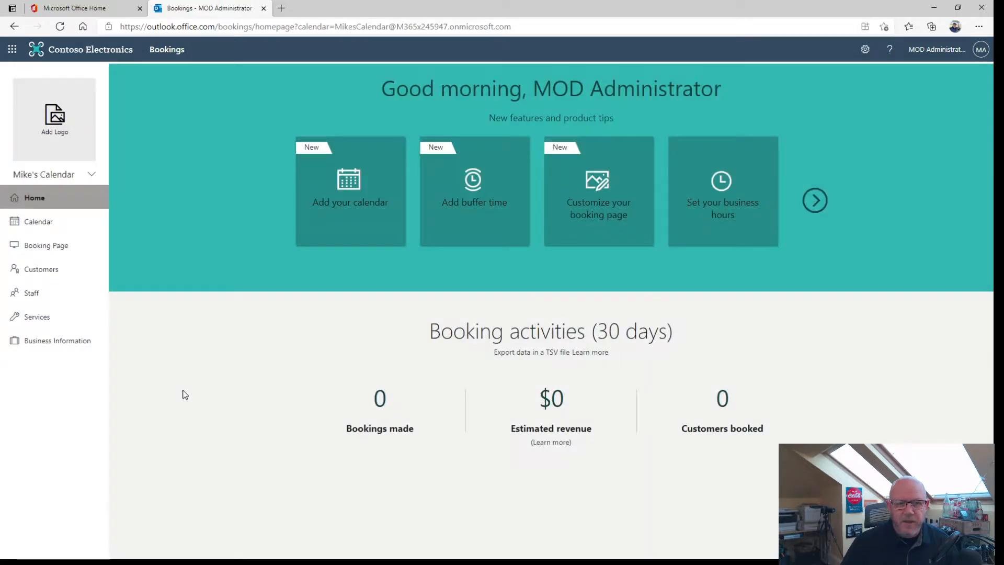
{"action": "left_click", "coordinate": [52, 223]}
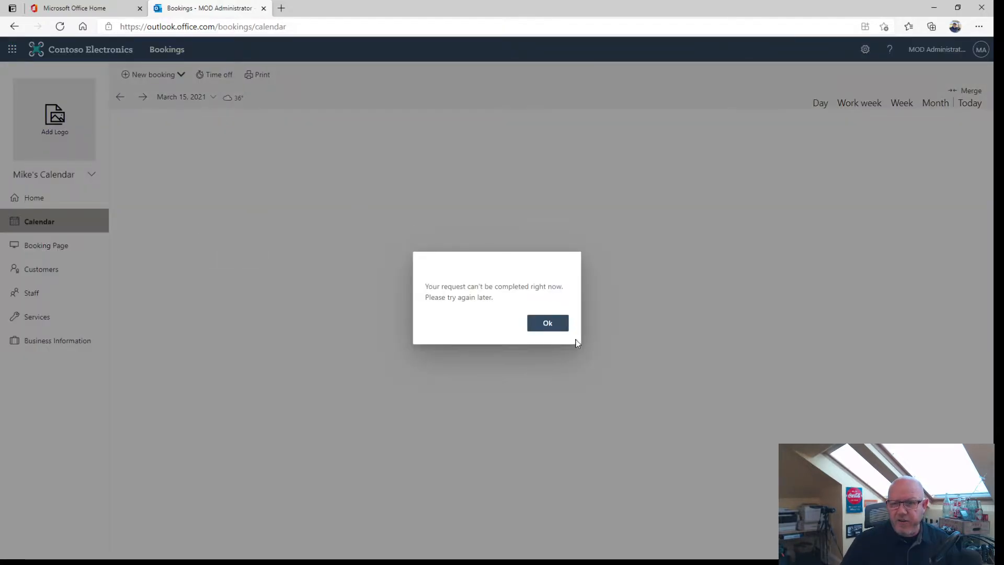
{"action": "left_click", "coordinate": [553, 326]}
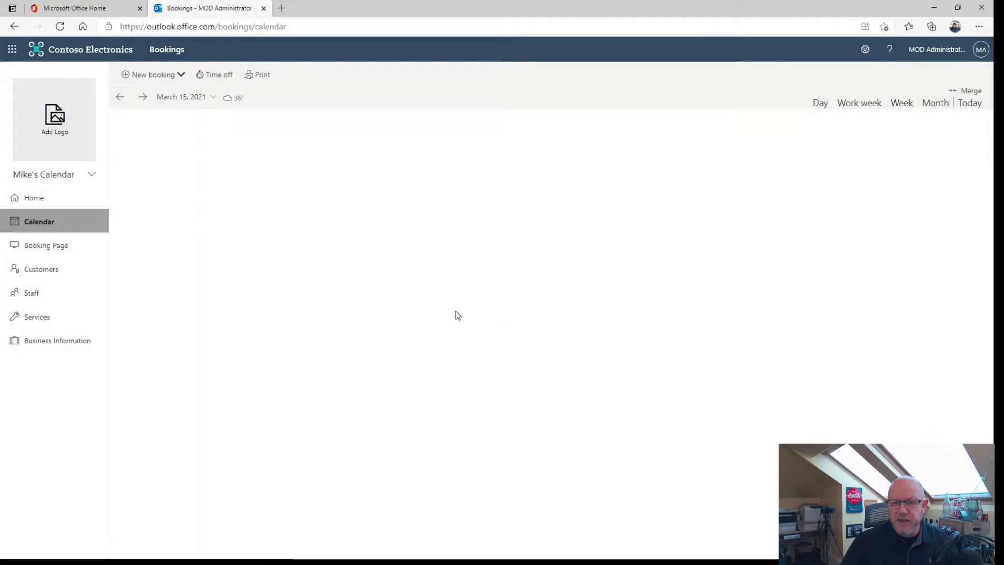
Examine the booking page's sharing, access control, colour theme, scheduling policy, email notification and availability settings.
{"action": "left_click", "coordinate": [40, 252]}
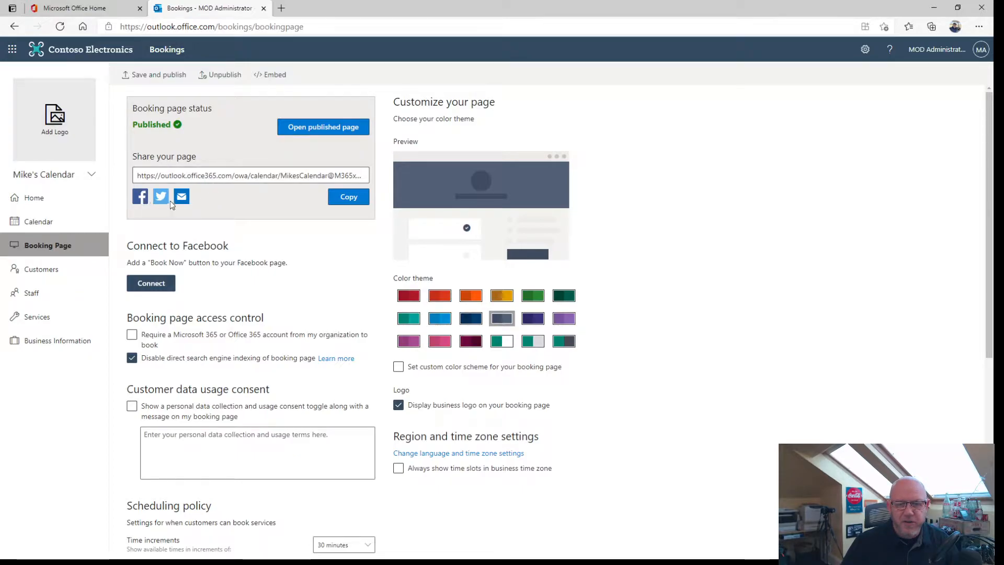
{"action": "scroll", "coordinate": [248, 279], "scroll_direction": "down", "scroll_amount": 1}
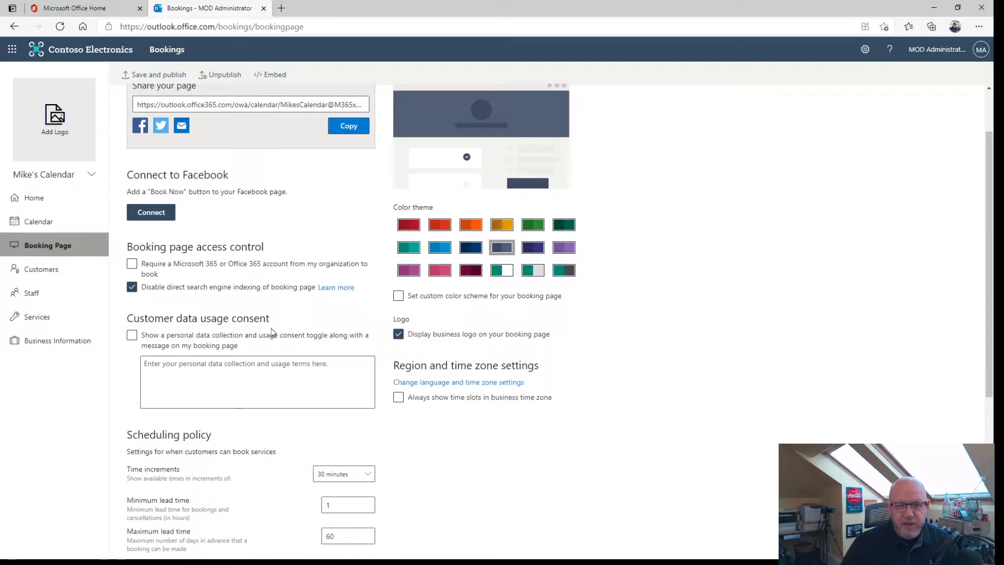
{"action": "scroll", "coordinate": [287, 324], "scroll_direction": "down", "scroll_amount": 1}
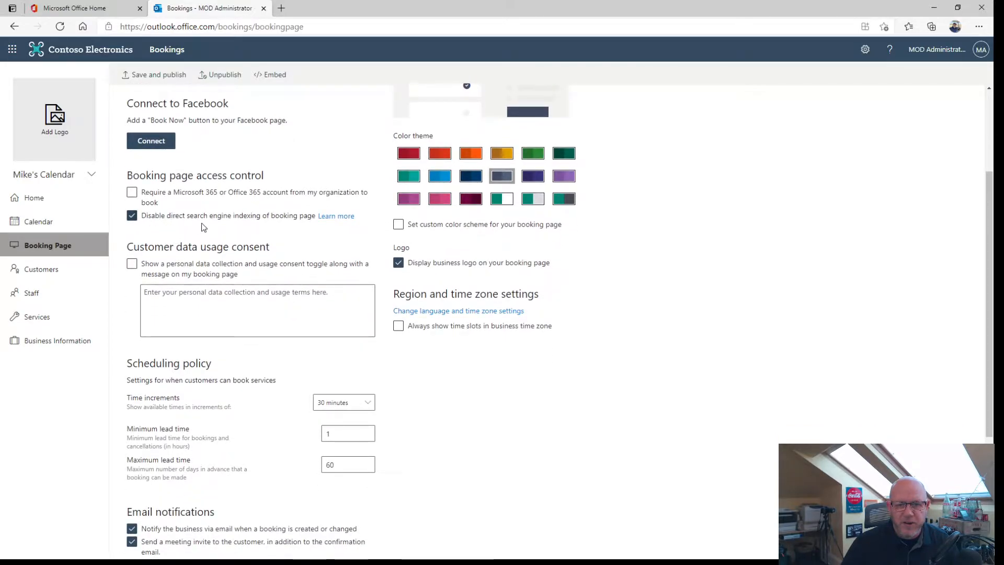
{"action": "scroll", "coordinate": [255, 245], "scroll_direction": "up", "scroll_amount": 2}
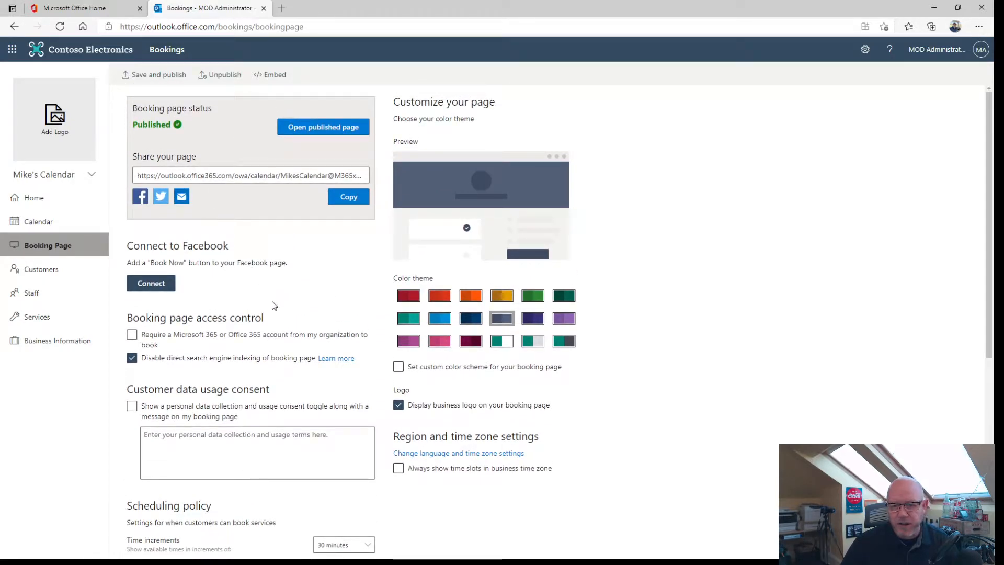
{"action": "scroll", "coordinate": [274, 308], "scroll_direction": "down", "scroll_amount": 1}
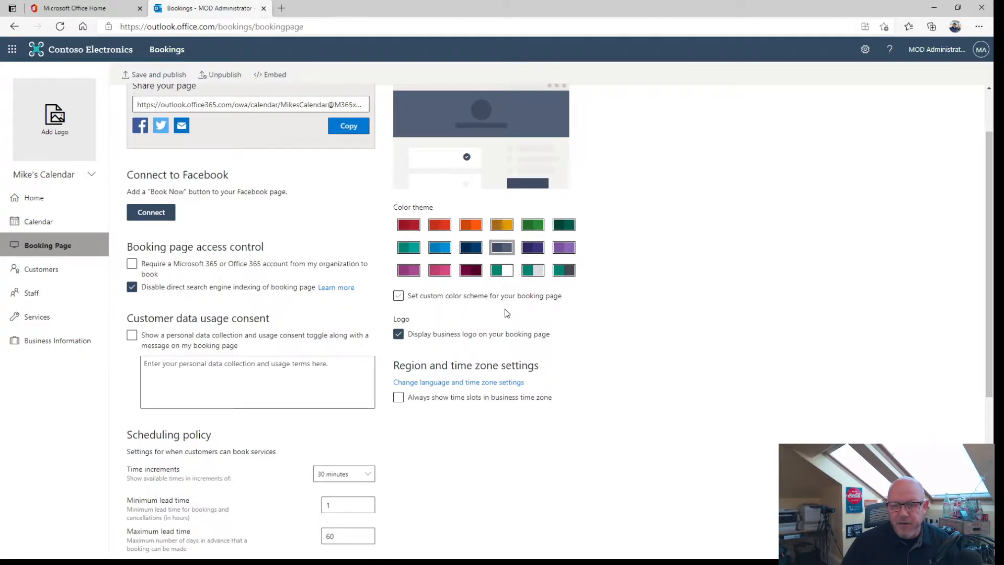
{"action": "scroll", "coordinate": [557, 414], "scroll_direction": "down", "scroll_amount": 1}
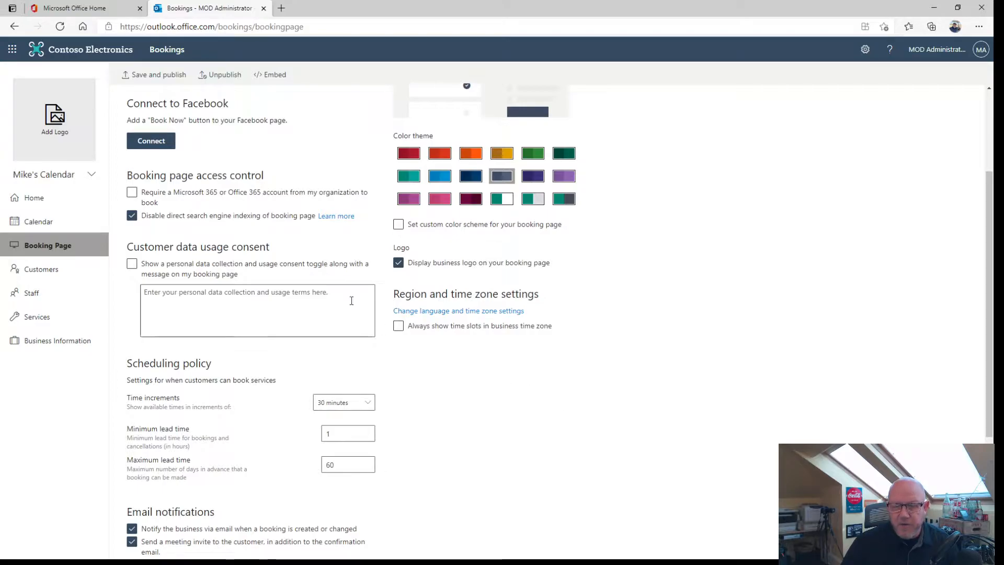
{"action": "scroll", "coordinate": [270, 337], "scroll_direction": "down", "scroll_amount": 1}
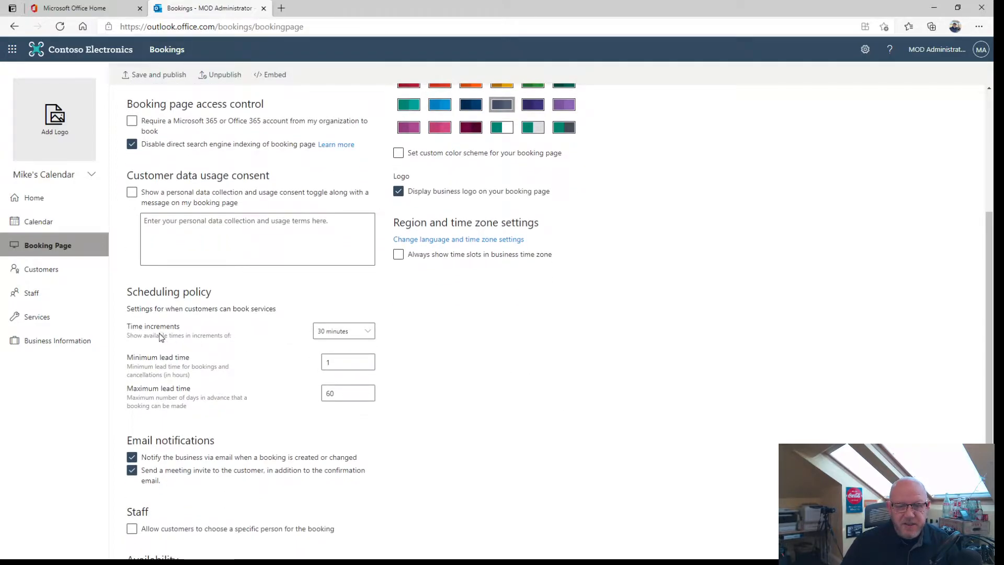
{"action": "scroll", "coordinate": [290, 333], "scroll_direction": "down", "scroll_amount": 2}
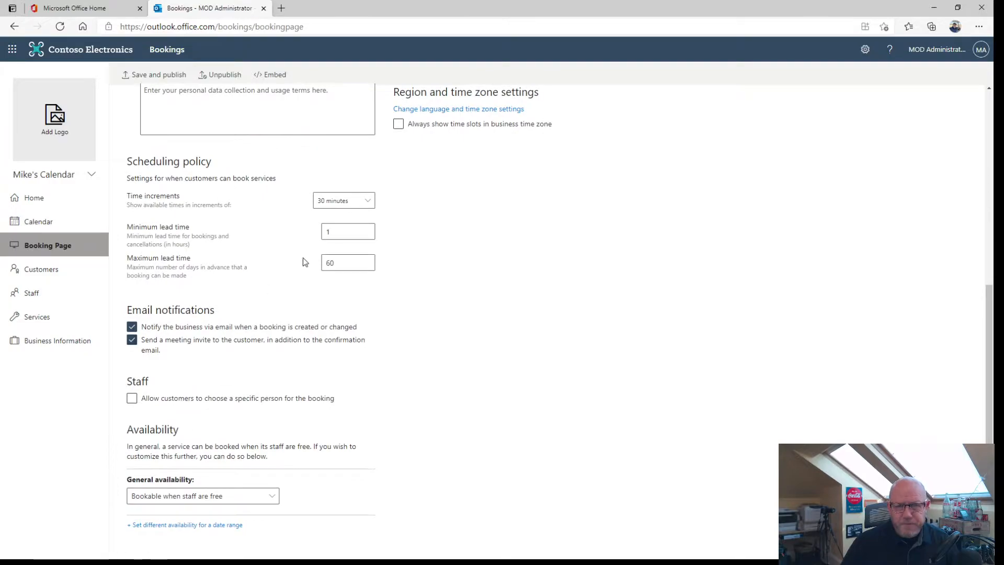
{"action": "left_click", "coordinate": [479, 126]}
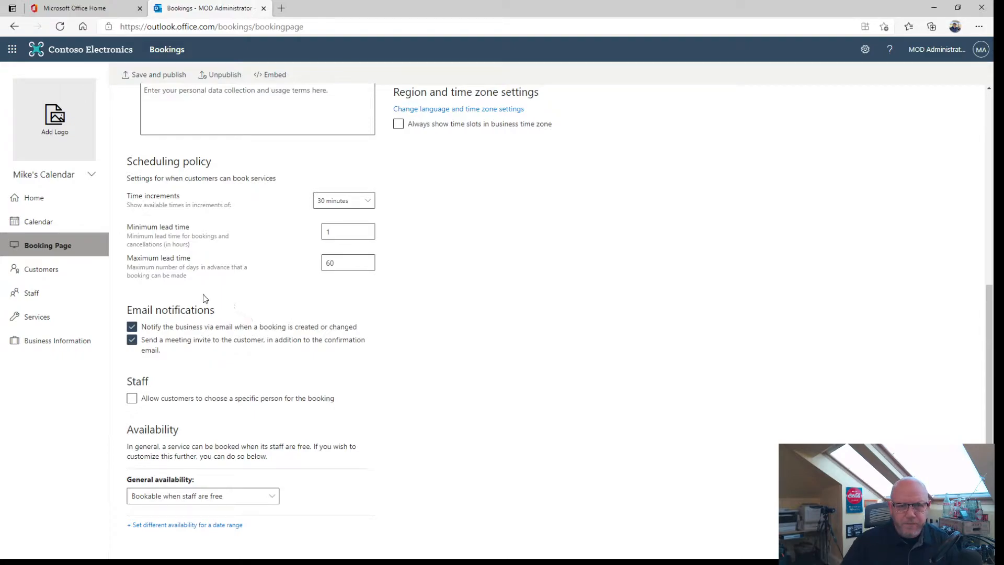
{"action": "double_click", "coordinate": [340, 265]}
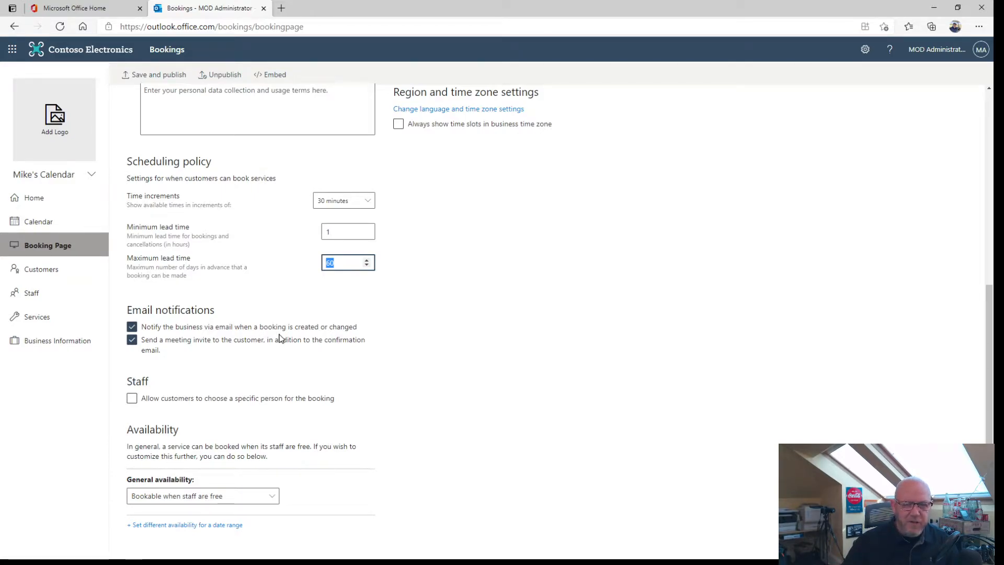
Turn off business email notifications for created or changed bookings, save and publish the booking page, and go to the customer list.
{"action": "left_click", "coordinate": [211, 332]}
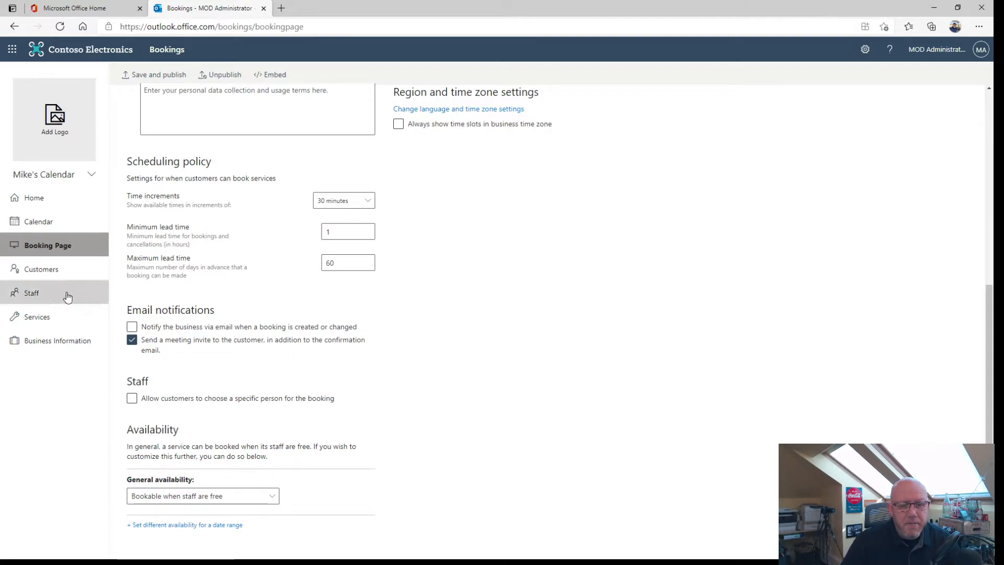
{"action": "left_click", "coordinate": [46, 269]}
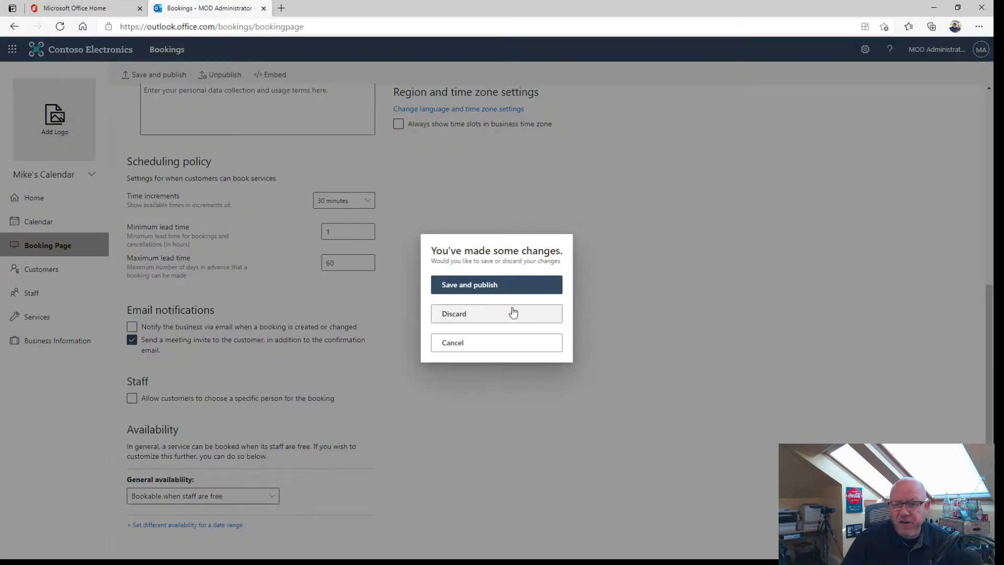
{"action": "left_click", "coordinate": [471, 285]}
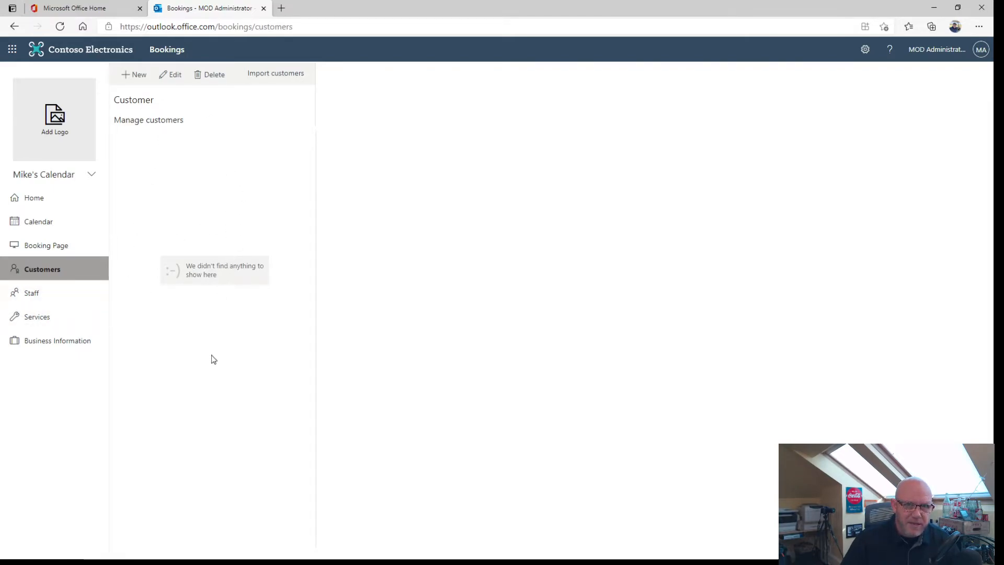
Start a new staff member with the person's initials and a dark blue colour, and assign the MOD Administrator account.
{"action": "left_click", "coordinate": [35, 297]}
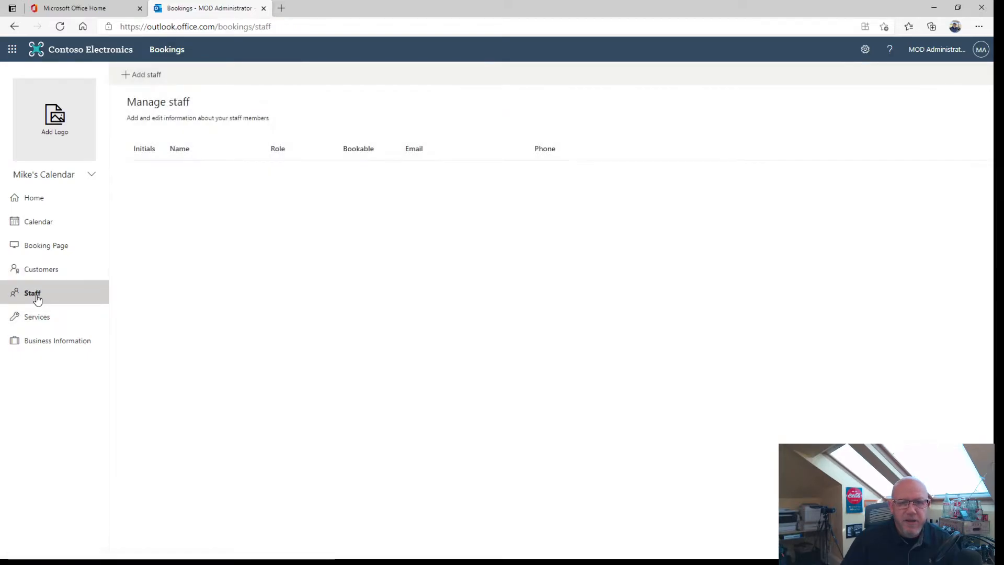
{"action": "left_click", "coordinate": [152, 77]}
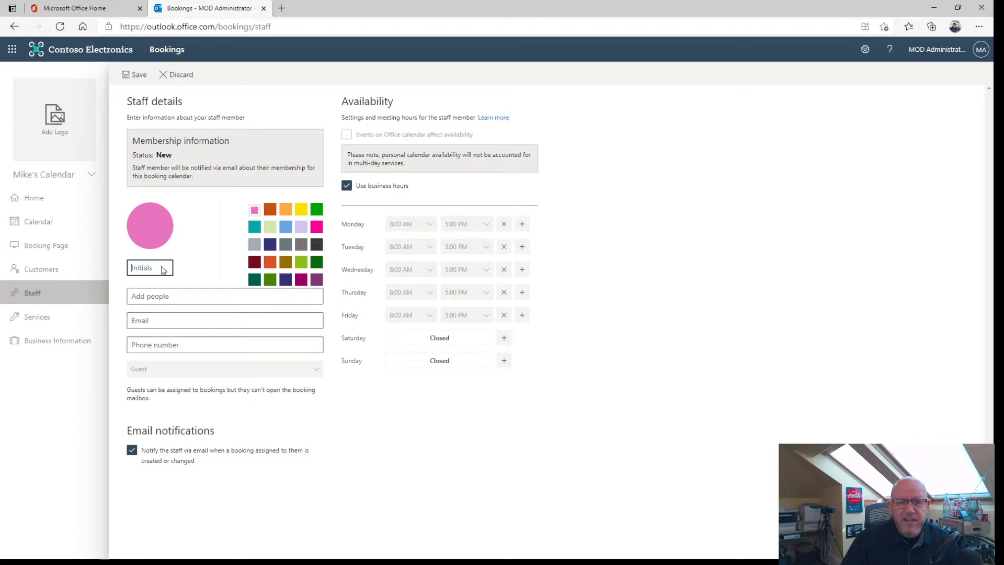
{"action": "type", "text": "MH"}
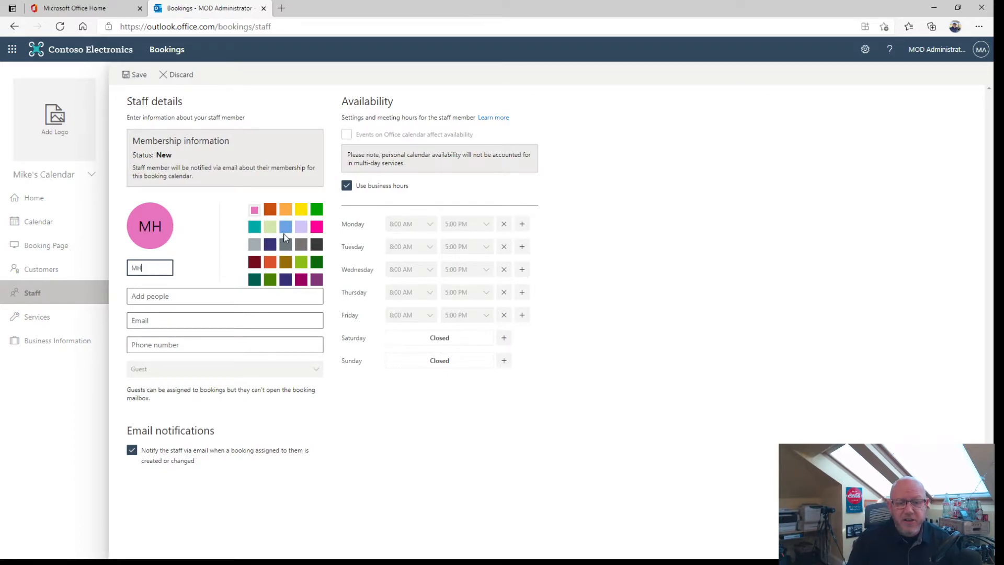
{"action": "left_click", "coordinate": [269, 245]}
{"action": "key", "text": "Tab"}
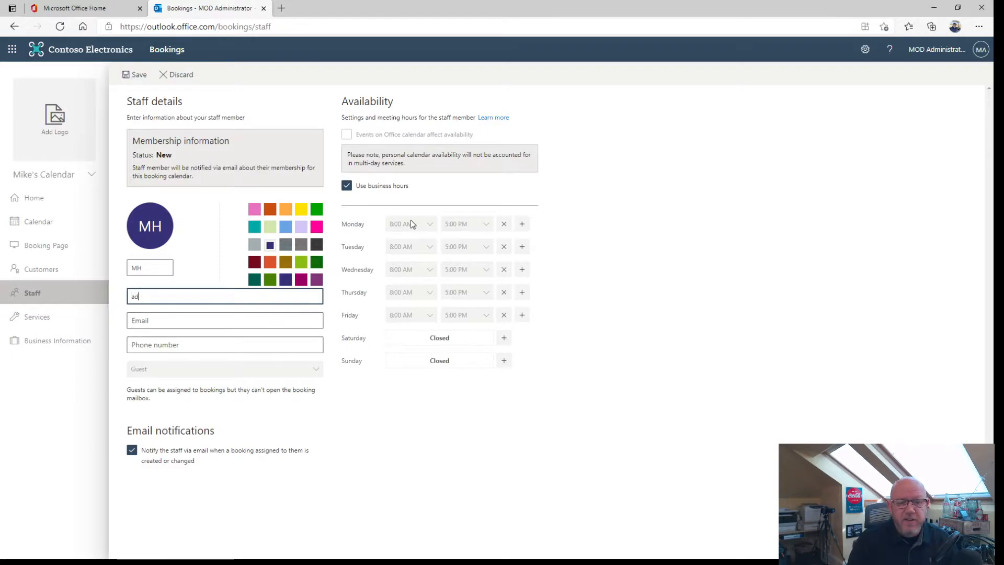
{"action": "type", "text": "admin"}
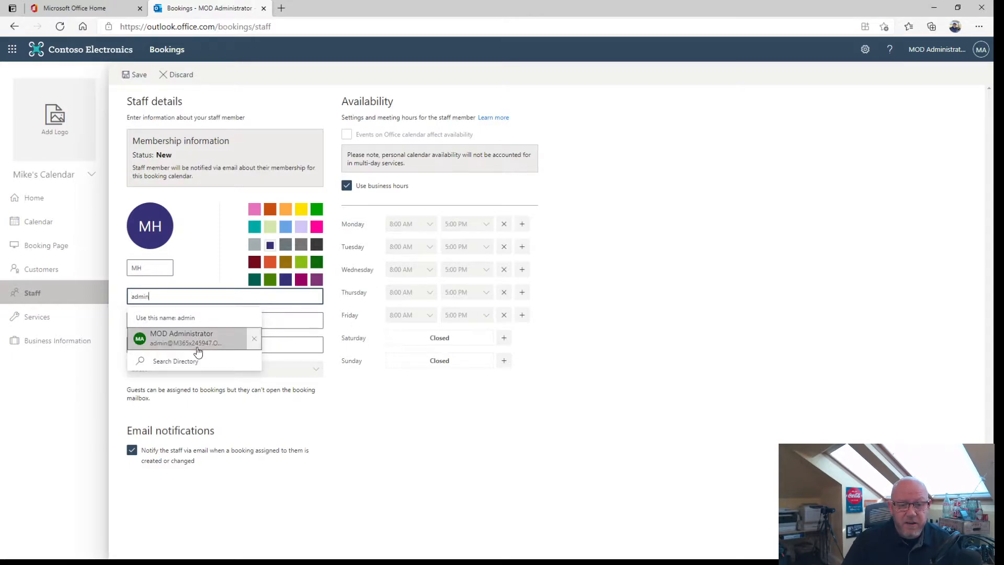
{"action": "left_click", "coordinate": [196, 347]}
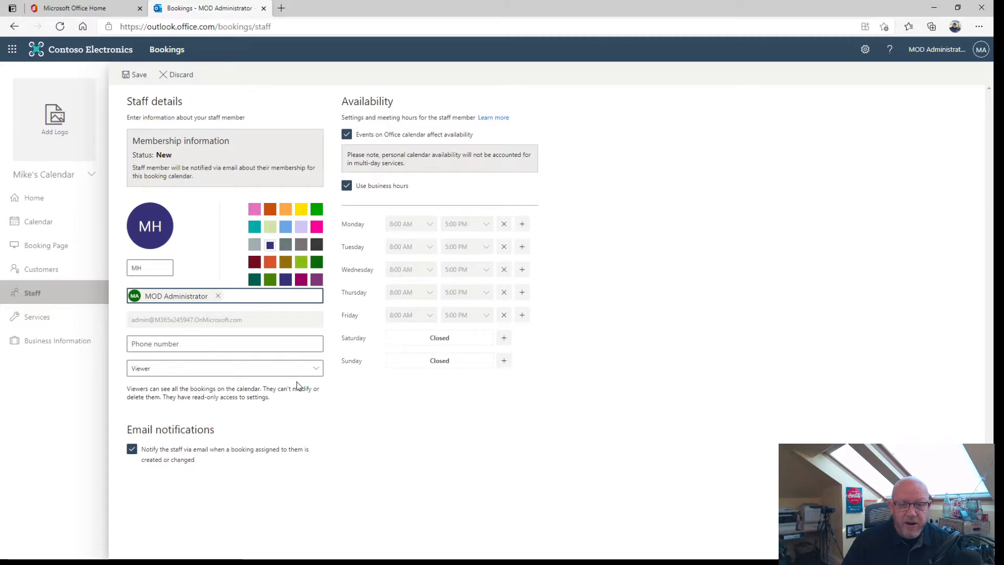
Save the new MOD Administrator staff member, discard the form that stays open, and reload the staff list.
{"action": "left_click", "coordinate": [135, 75]}
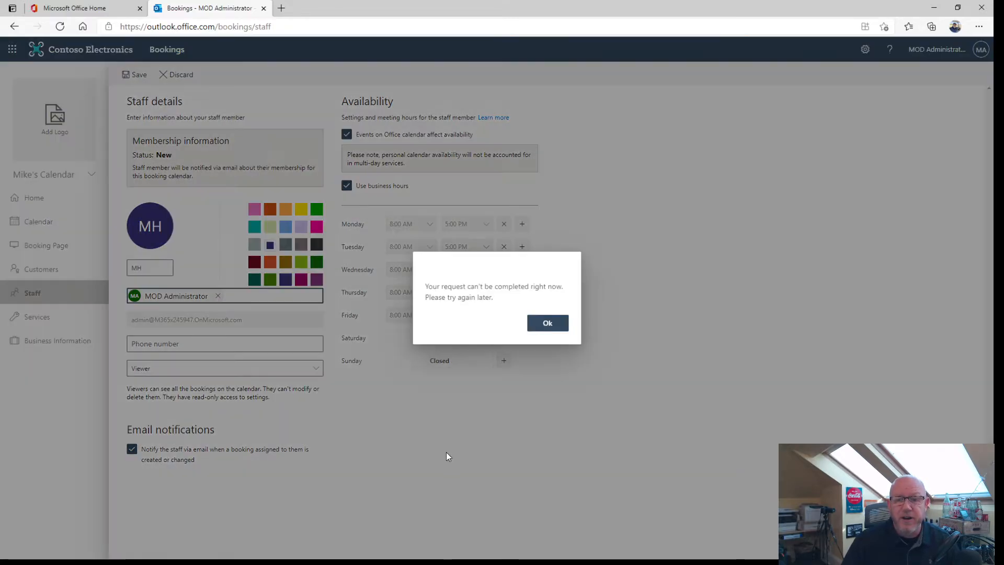
{"action": "left_click", "coordinate": [547, 323]}
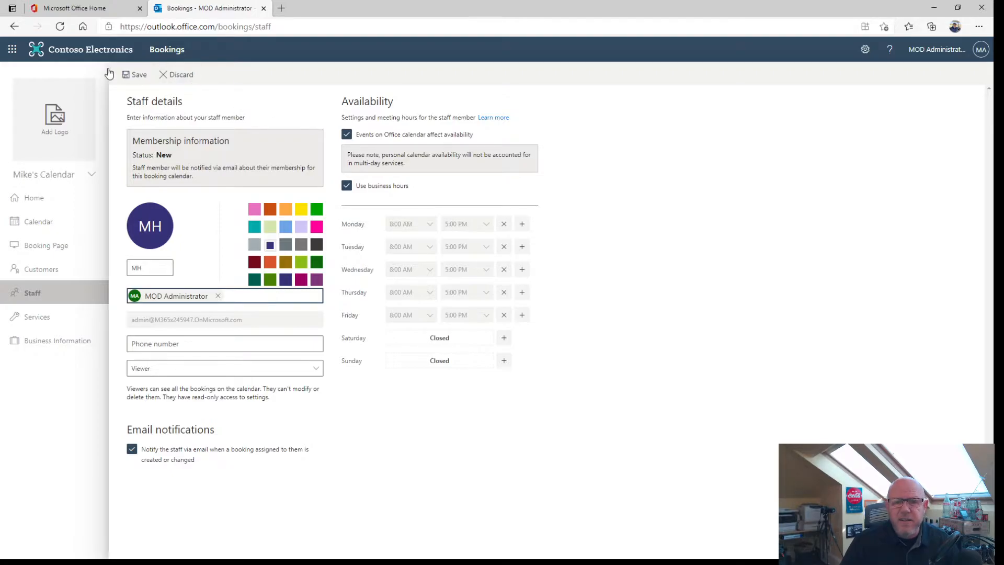
{"action": "left_click", "coordinate": [137, 74]}
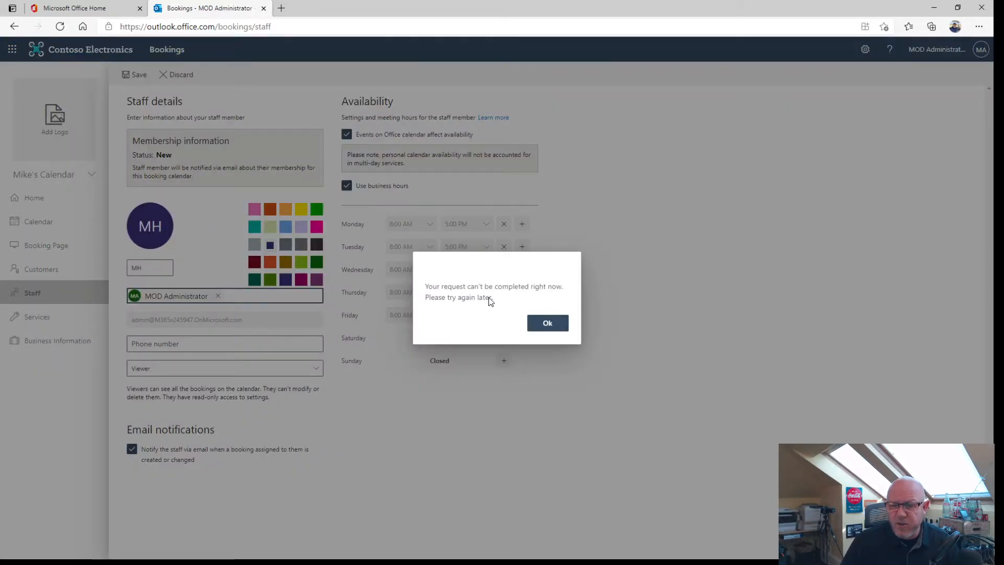
{"action": "left_click", "coordinate": [547, 322]}
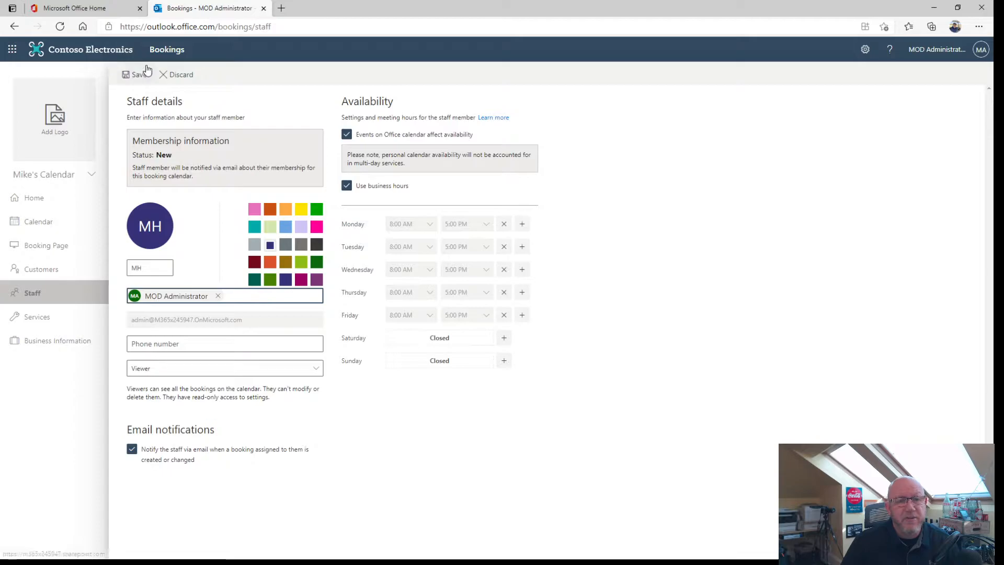
{"action": "left_click", "coordinate": [175, 75]}
{"action": "left_click", "coordinate": [471, 317]}
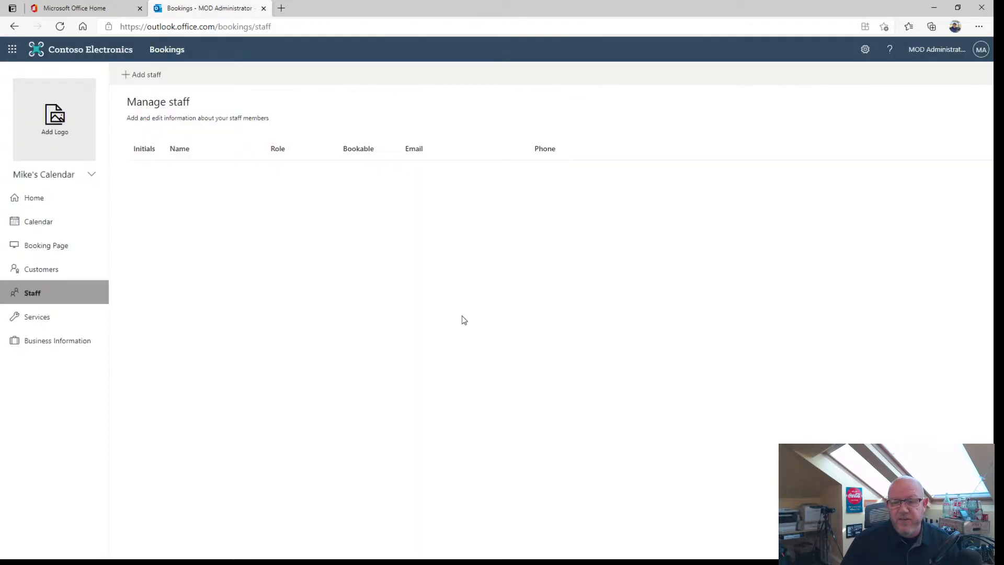
{"action": "left_click", "coordinate": [62, 27]}
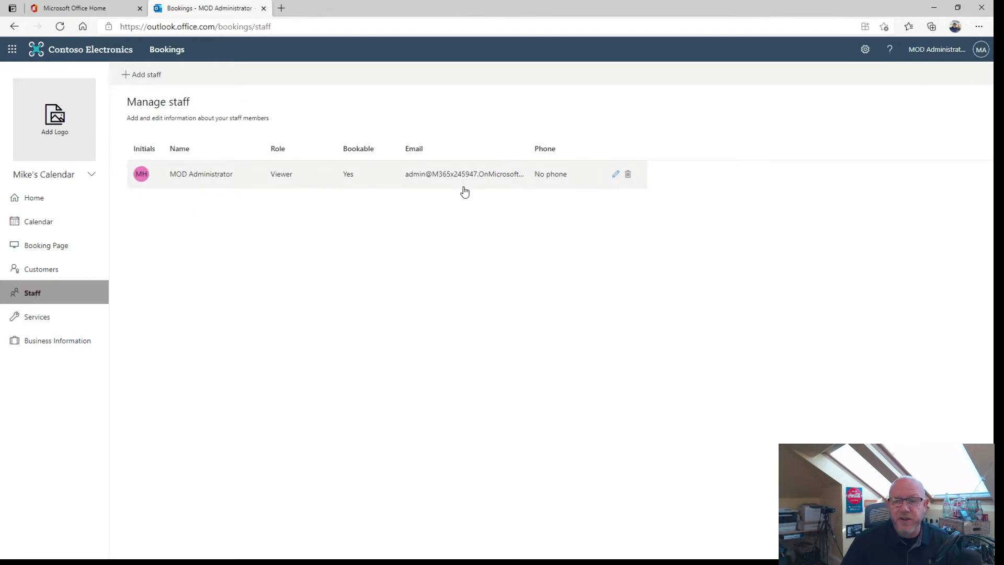
Open the MOD Administrator staff details, turn off the use of business hours, and set Monday's start time to 9:00 AM.
{"action": "left_click", "coordinate": [195, 174]}
{"action": "left_click", "coordinate": [346, 186]}
{"action": "left_click", "coordinate": [429, 224]}
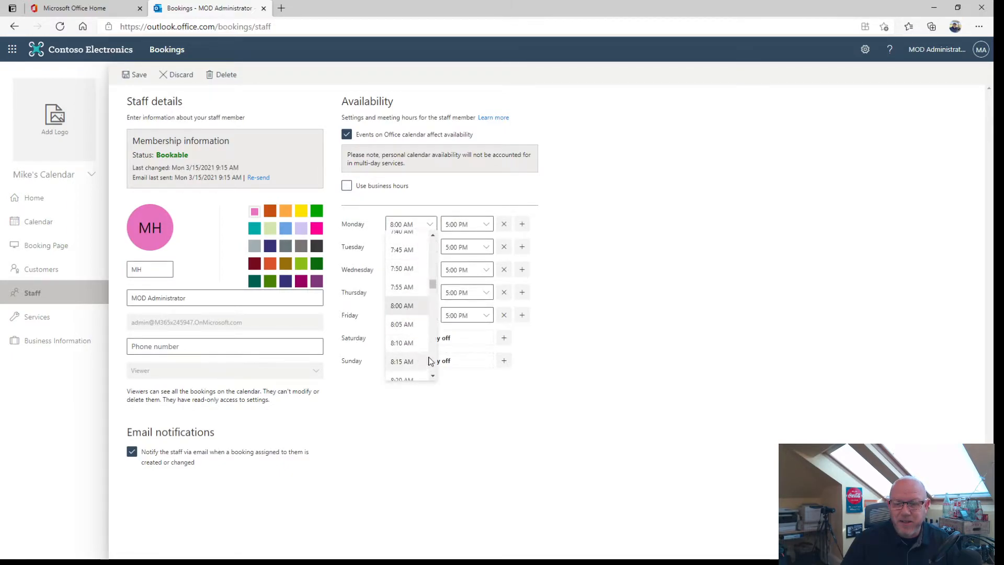
{"action": "left_click", "coordinate": [433, 376]}
{"action": "left_click", "coordinate": [433, 377]}
{"action": "left_click", "coordinate": [432, 376]}
{"action": "left_click", "coordinate": [433, 376]}
{"action": "left_click", "coordinate": [432, 377]}
{"action": "left_click", "coordinate": [433, 377]}
{"action": "left_click", "coordinate": [413, 341]}
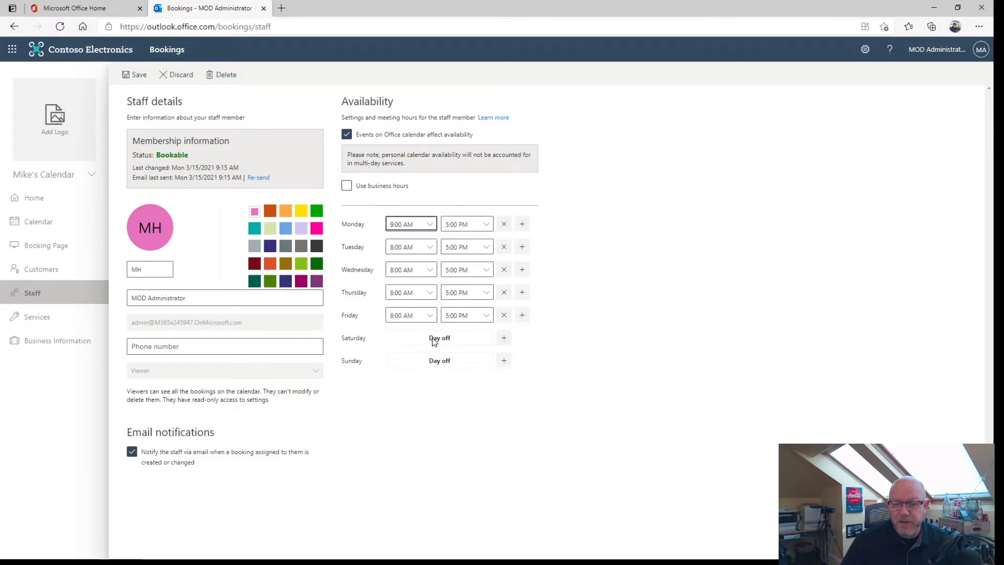
{"action": "left_click", "coordinate": [432, 251]}
Set the staff member's Monday end time to 4:00 PM.
{"action": "left_click", "coordinate": [484, 225]}
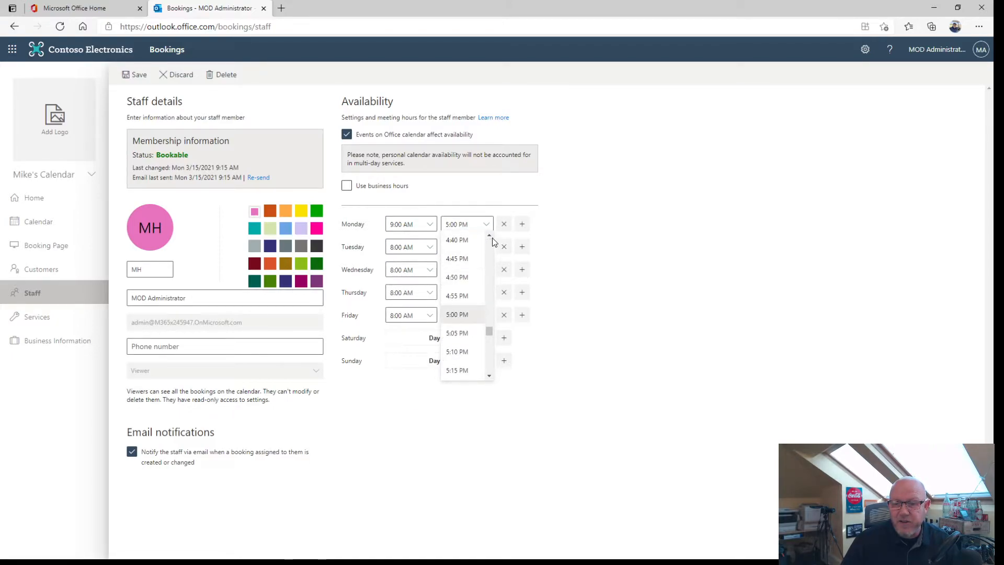
{"action": "left_click", "coordinate": [490, 237]}
{"action": "left_click", "coordinate": [490, 236]}
{"action": "left_click", "coordinate": [490, 236]}
{"action": "left_click", "coordinate": [490, 236]}
{"action": "left_click", "coordinate": [491, 236]}
{"action": "left_click", "coordinate": [490, 236]}
{"action": "left_click", "coordinate": [491, 237]}
{"action": "left_click", "coordinate": [489, 235]}
{"action": "left_click", "coordinate": [463, 241]}
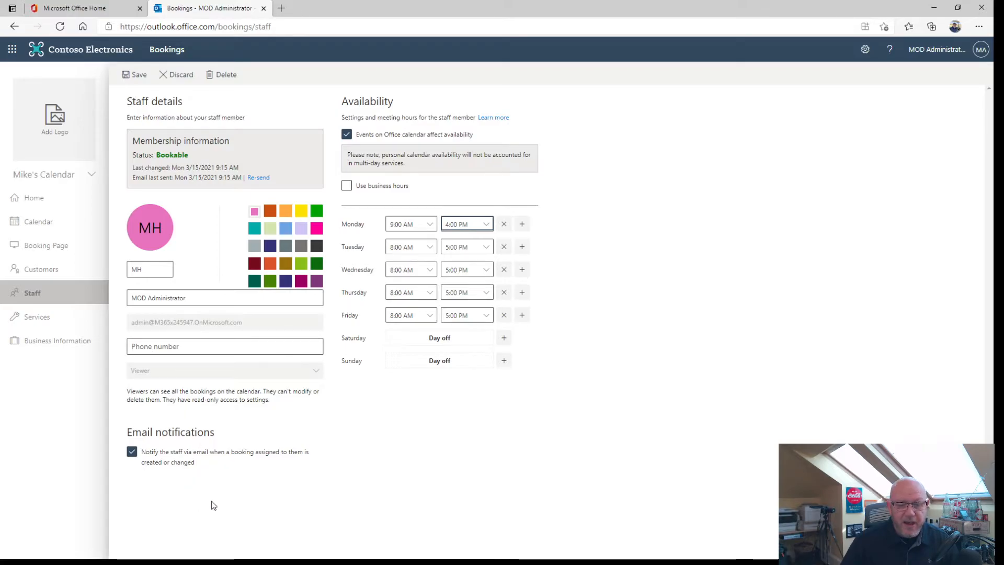
Try to save the staff member's availability changes, and discard them.
{"action": "left_click", "coordinate": [140, 75]}
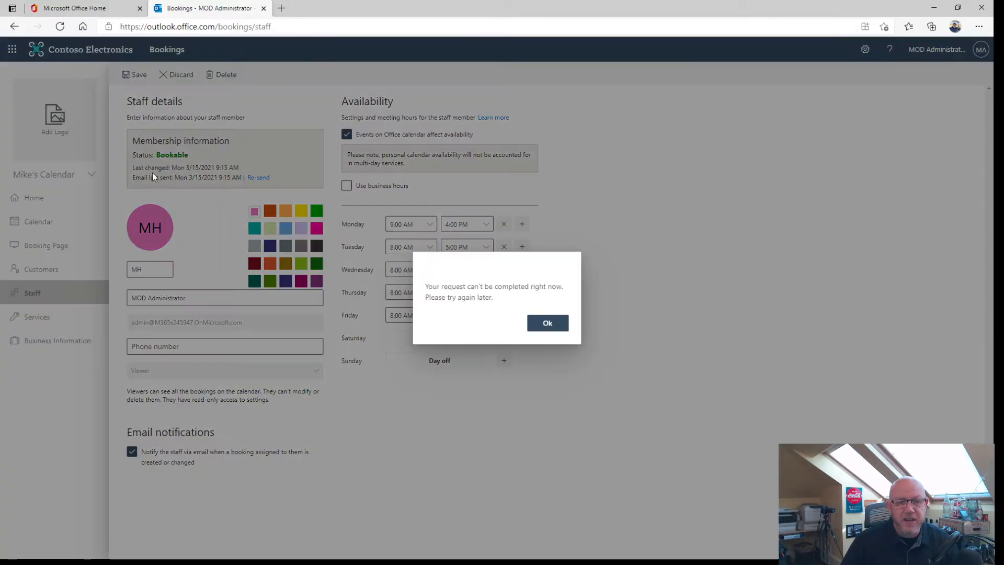
{"action": "left_click", "coordinate": [547, 323]}
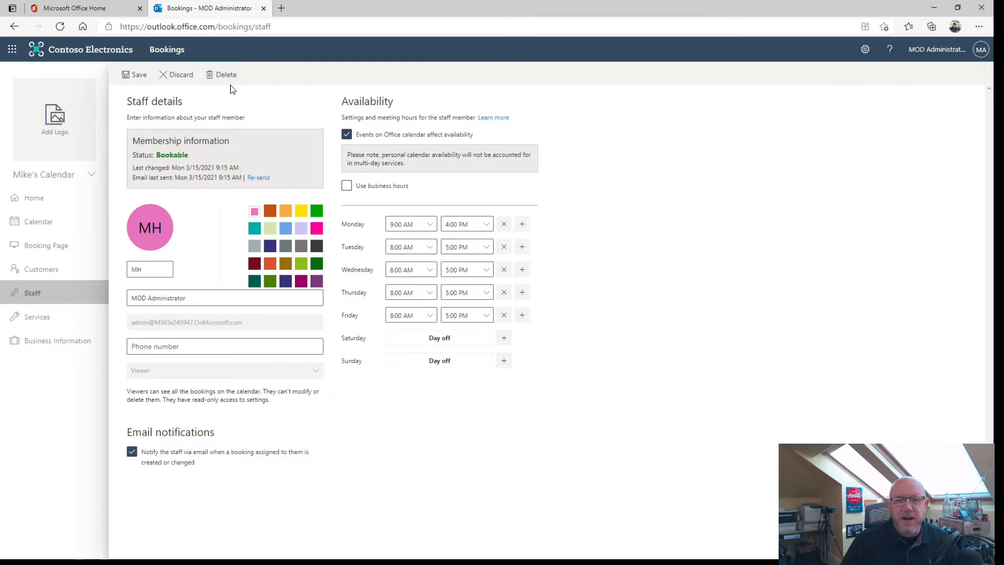
{"action": "left_click", "coordinate": [183, 76]}
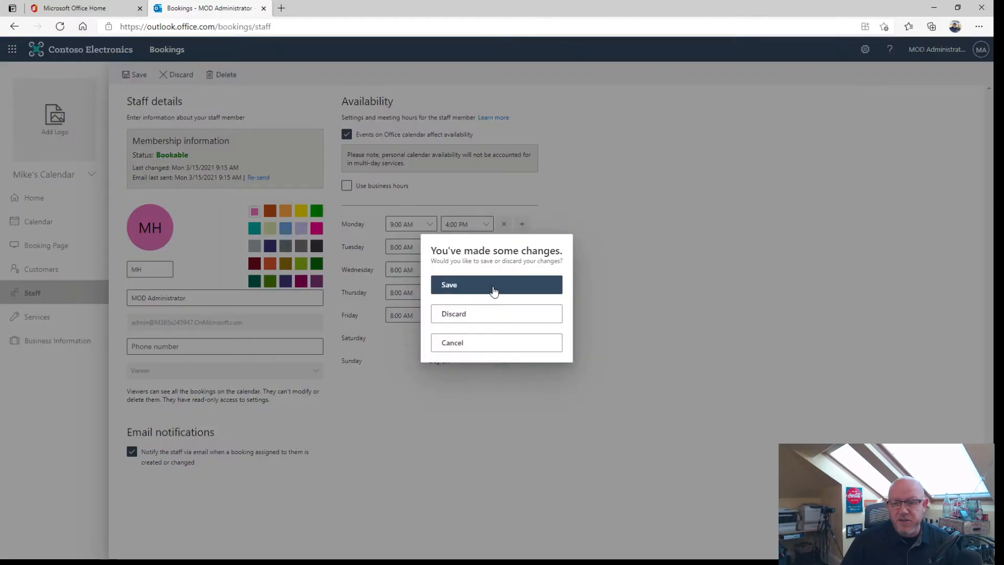
{"action": "left_click", "coordinate": [476, 313]}
Add a service named "30min Consult" with a default duration of 0 hours and 30 minutes.
{"action": "left_click", "coordinate": [61, 318]}
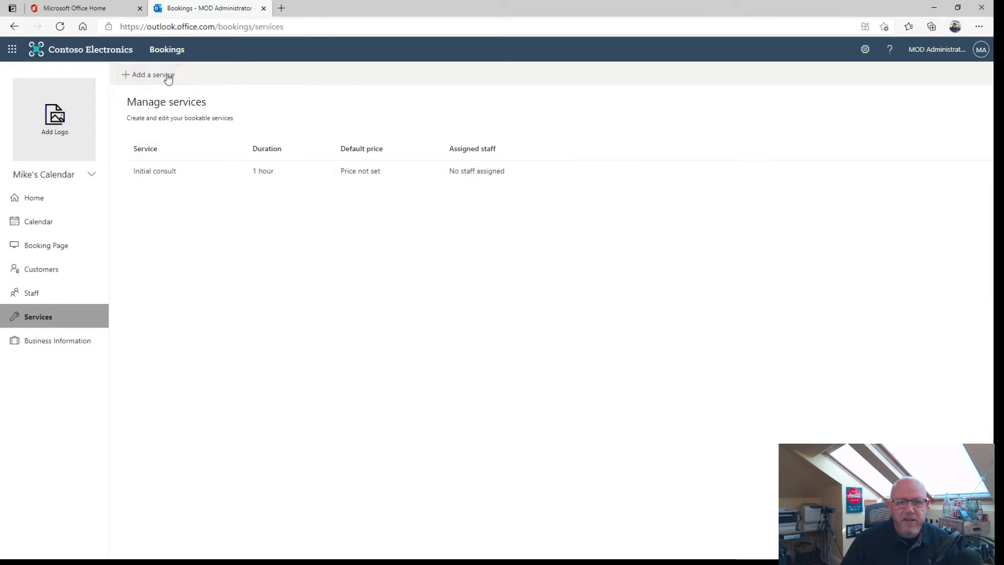
{"action": "left_click", "coordinate": [167, 76]}
{"action": "type", "text": "30min"}
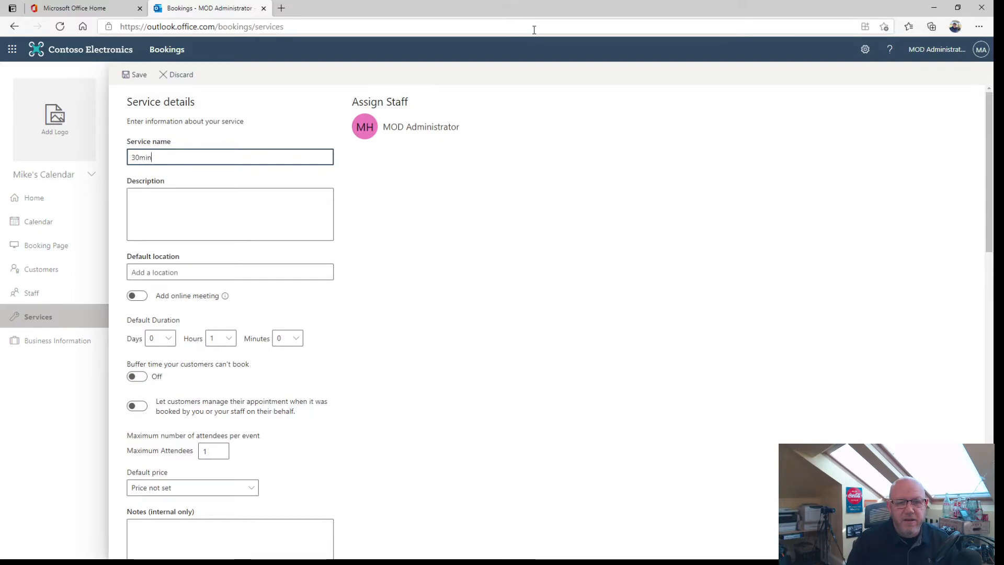
{"action": "type", "text": " Consult"}
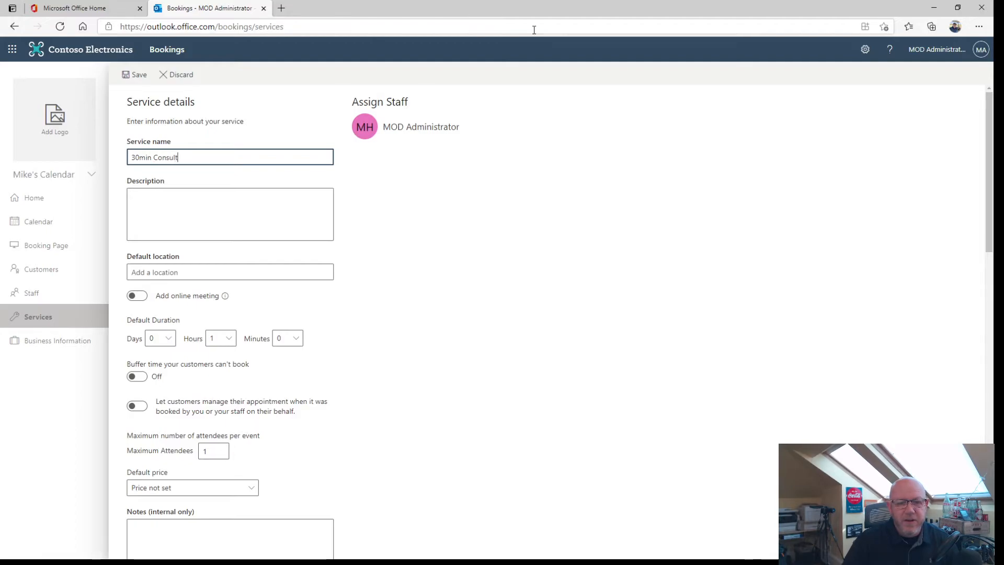
{"action": "left_click", "coordinate": [228, 338]}
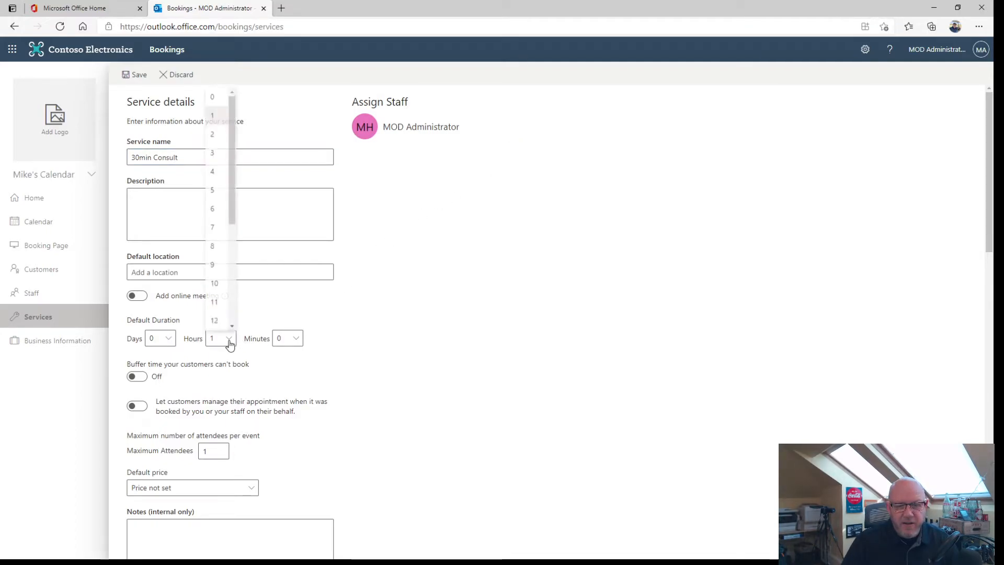
{"action": "left_click", "coordinate": [215, 95]}
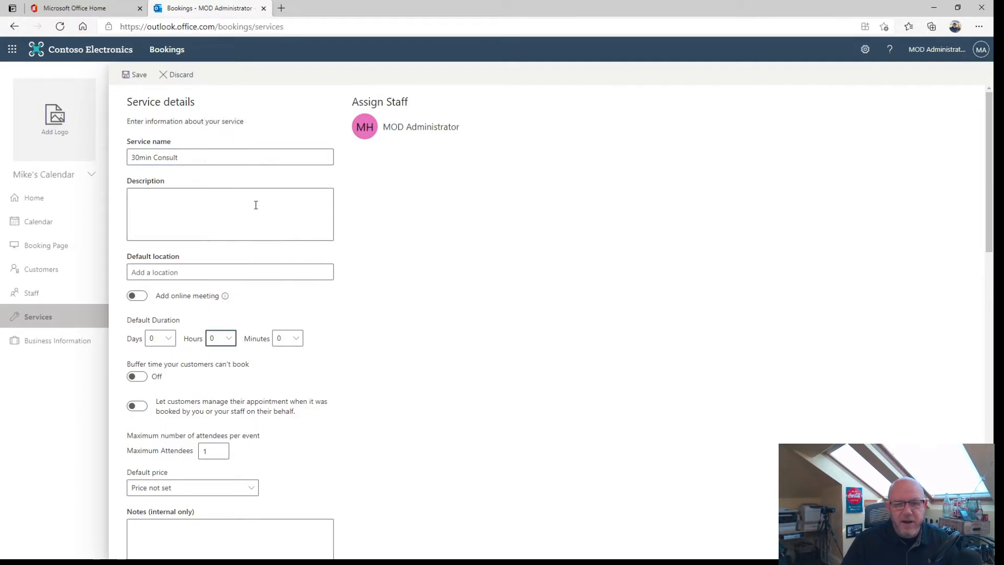
{"action": "left_click", "coordinate": [294, 338]}
{"action": "left_click", "coordinate": [293, 228]}
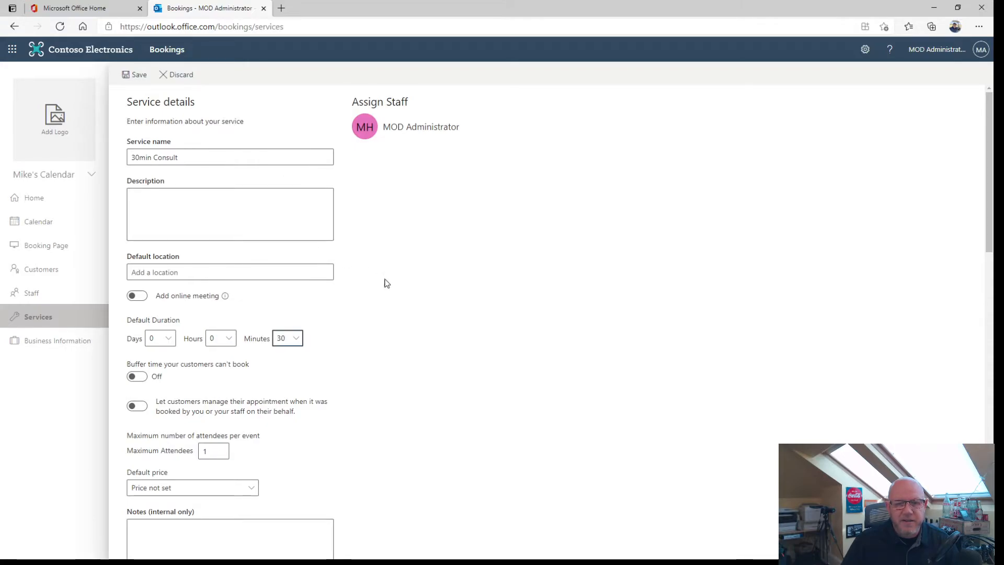
Review the new service's reminder, publishing and scheduling options, and save the service.
{"action": "scroll", "coordinate": [383, 336], "scroll_direction": "down", "scroll_amount": 2}
{"action": "scroll", "coordinate": [383, 336], "scroll_direction": "down", "scroll_amount": 1}
{"action": "left_click", "coordinate": [143, 155]}
{"action": "scroll", "coordinate": [396, 312], "scroll_direction": "down", "scroll_amount": 5}
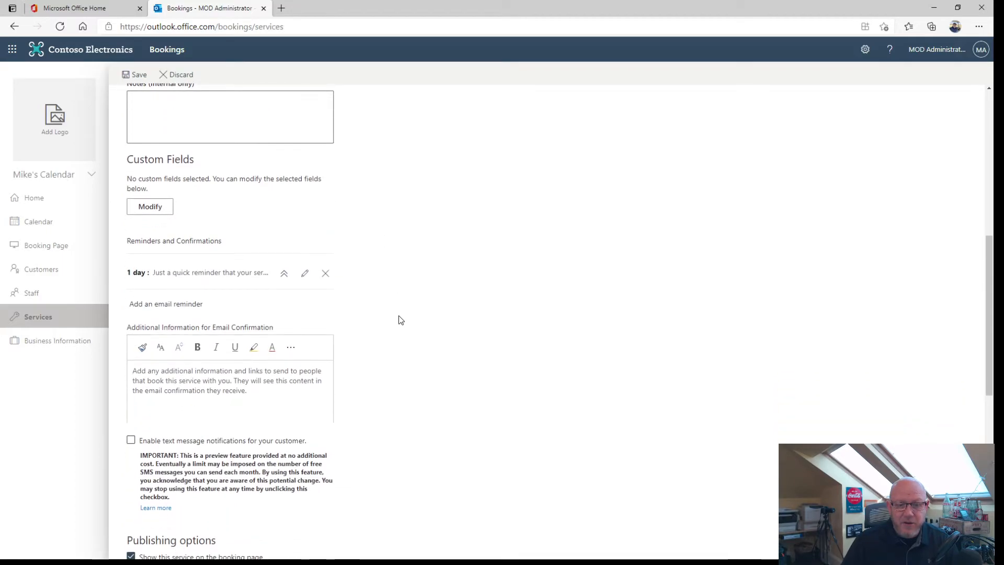
{"action": "scroll", "coordinate": [267, 226], "scroll_direction": "down", "scroll_amount": 5}
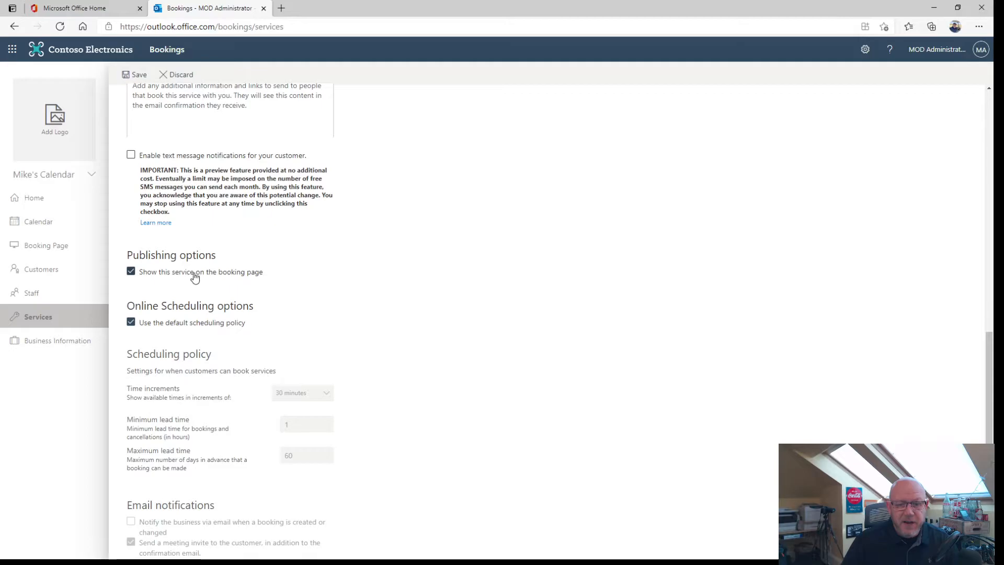
{"action": "scroll", "coordinate": [247, 274], "scroll_direction": "down", "scroll_amount": 3}
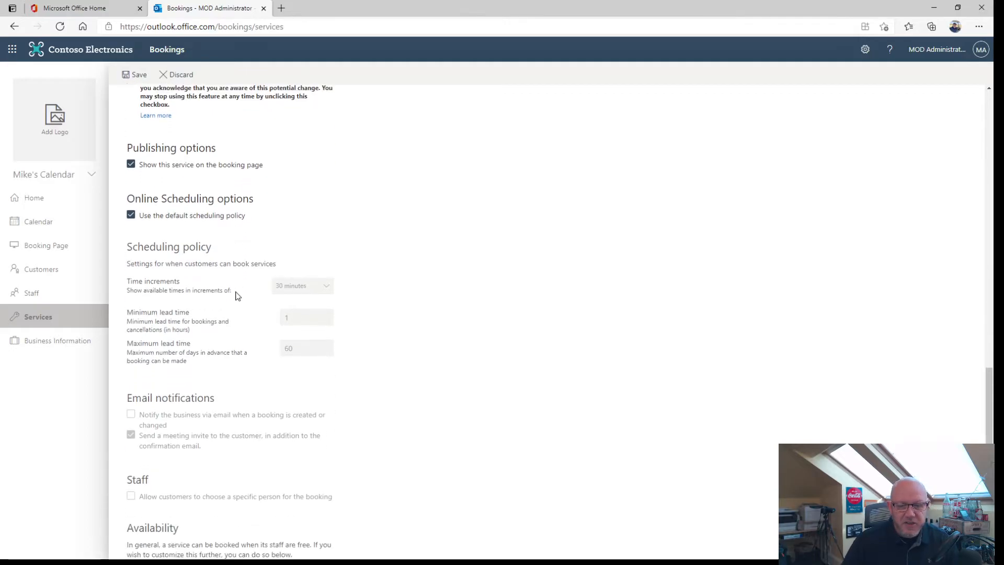
{"action": "scroll", "coordinate": [240, 291], "scroll_direction": "up", "scroll_amount": 5}
{"action": "scroll", "coordinate": [224, 208], "scroll_direction": "up", "scroll_amount": 10}
{"action": "left_click", "coordinate": [135, 74]}
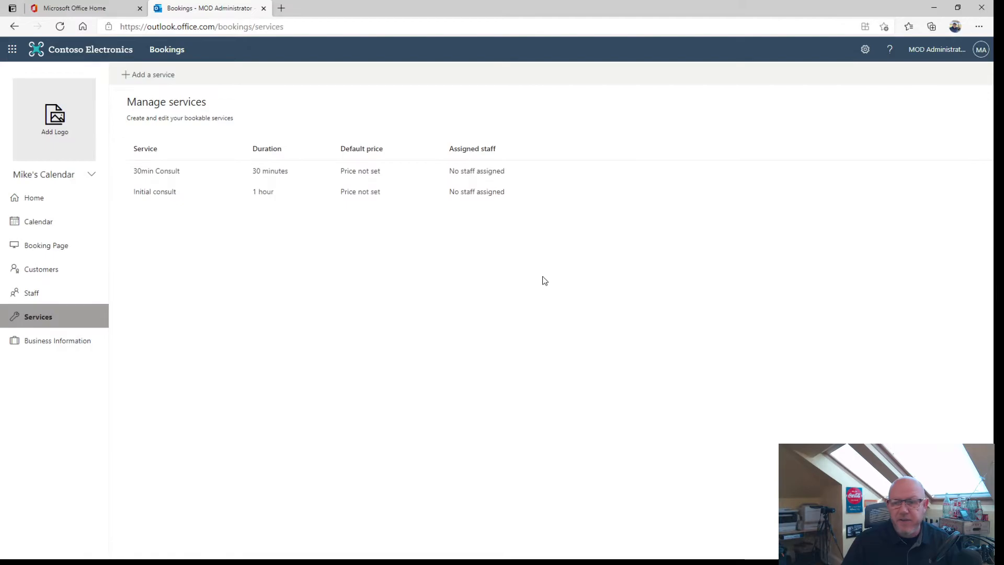
Turn on the online meeting for the Initial consult service and save it.
{"action": "left_click", "coordinate": [163, 193]}
{"action": "left_click", "coordinate": [141, 396]}
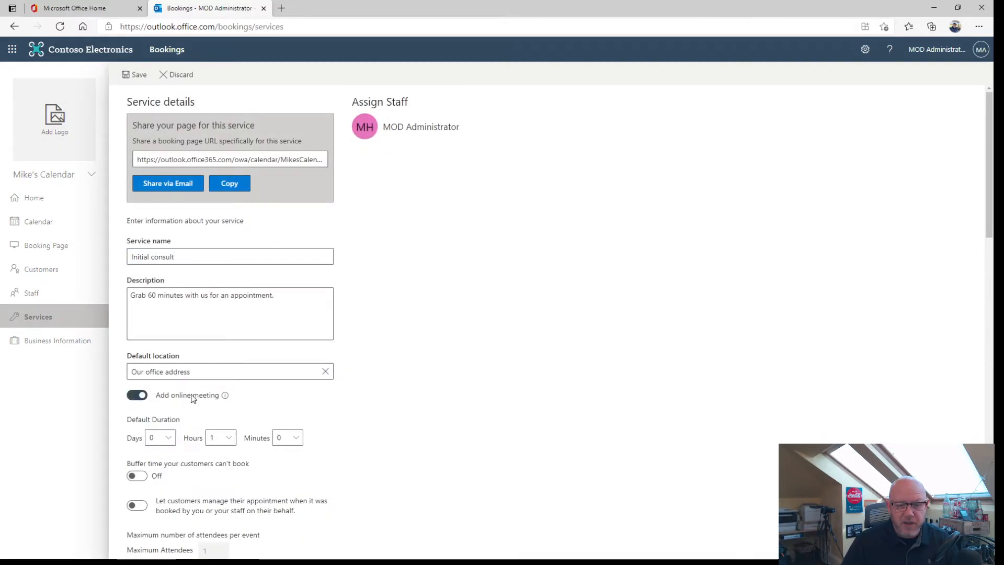
{"action": "mouse_move", "coordinate": [224, 399]}
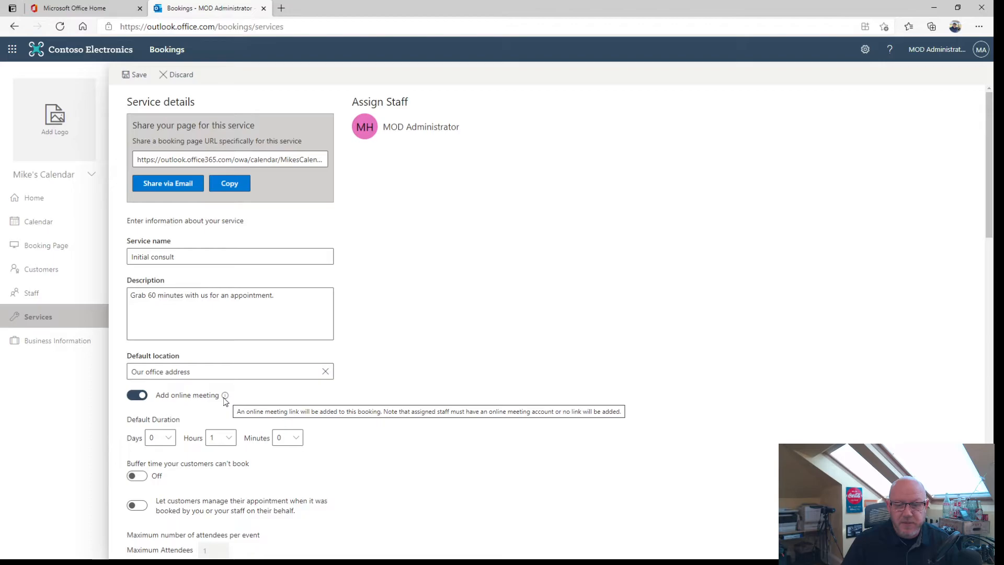
{"action": "left_click", "coordinate": [140, 76]}
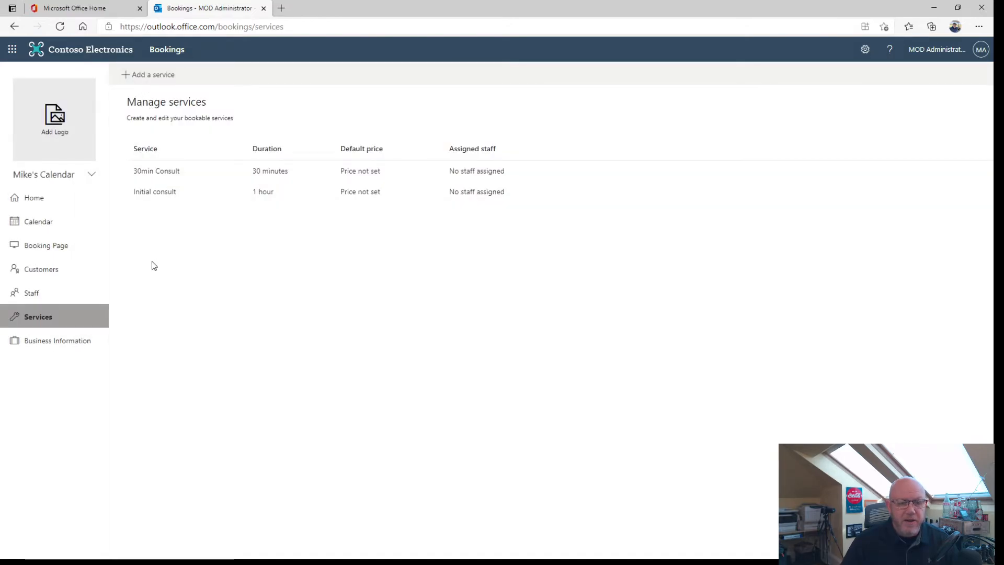
View the business information, and copy the share link of the published booking page.
{"action": "left_click", "coordinate": [58, 340]}
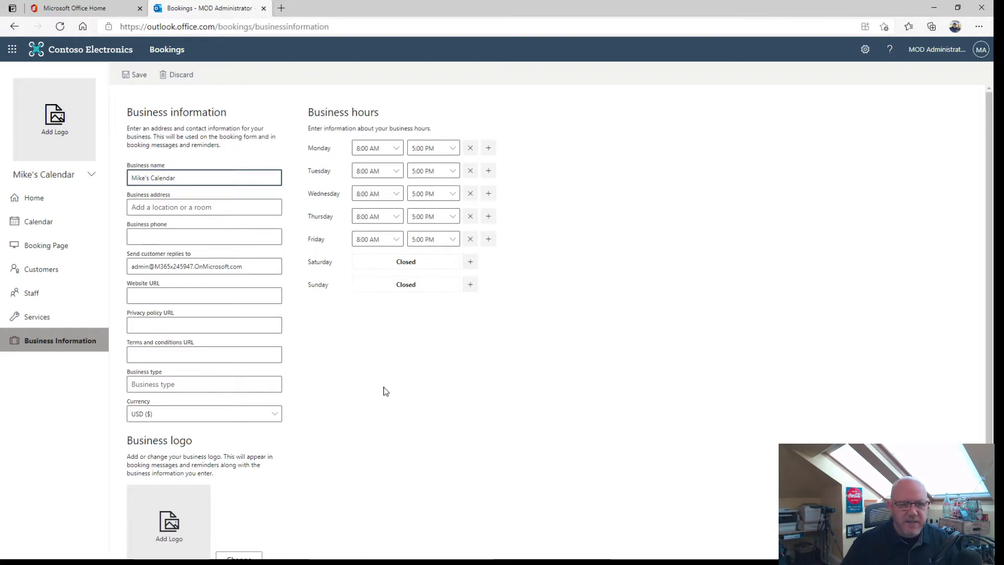
{"action": "left_click", "coordinate": [51, 221]}
{"action": "left_click", "coordinate": [56, 251]}
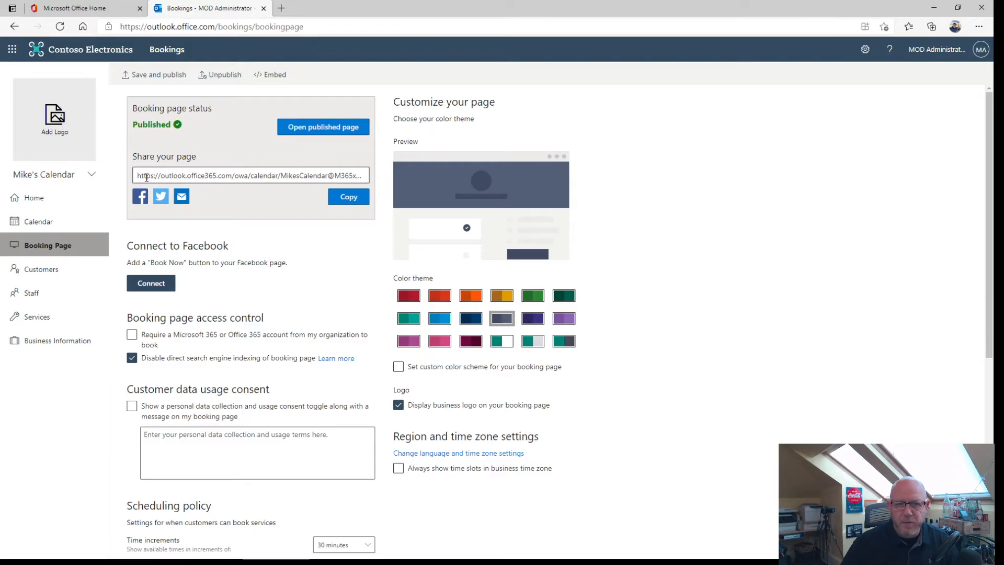
{"action": "left_click", "coordinate": [349, 197]}
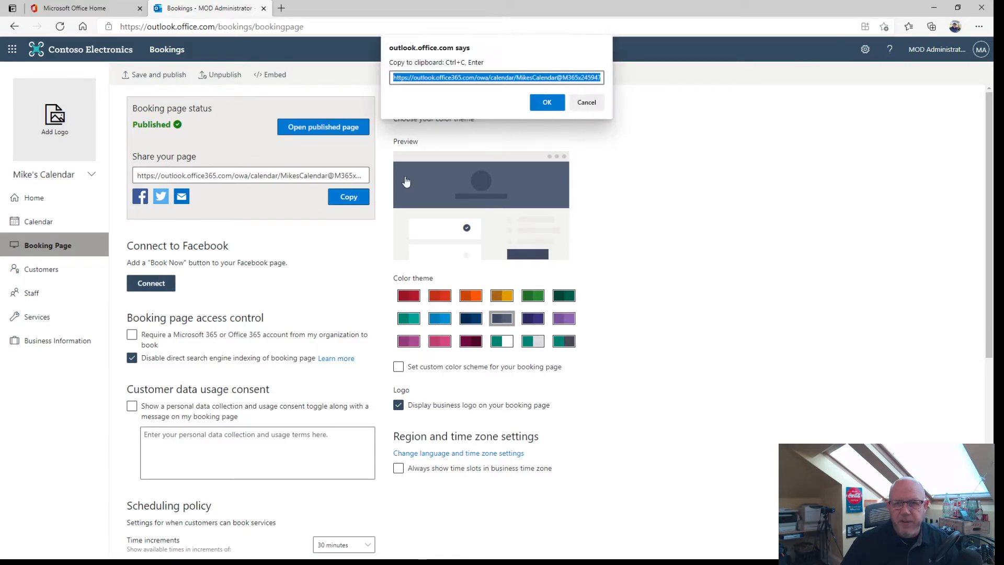
{"action": "left_click", "coordinate": [546, 102]}
Open the copied booking page link in a new browser tab.
{"action": "left_click", "coordinate": [281, 8]}
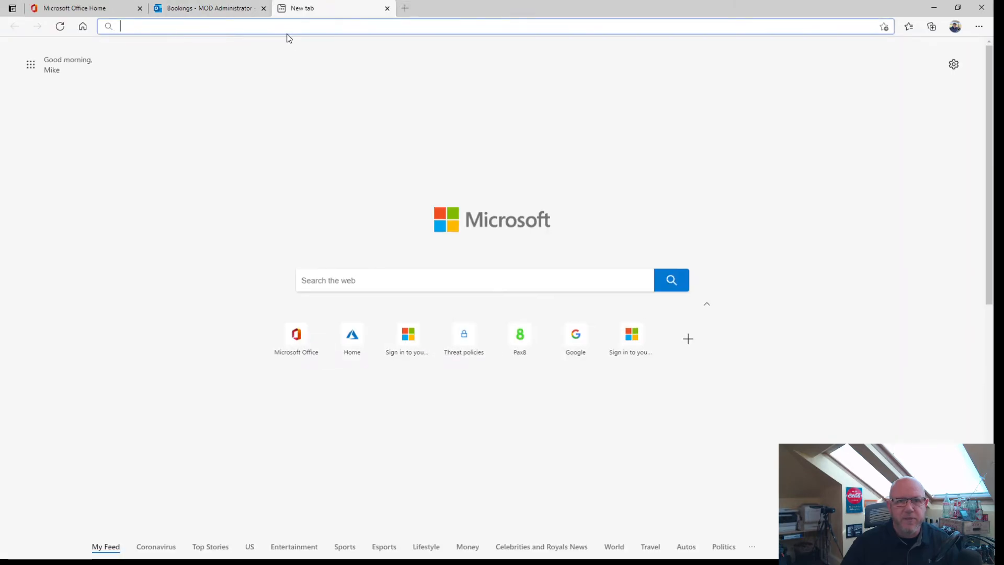
{"action": "key", "text": "ctrl+v"}
{"action": "key", "text": "Return"}
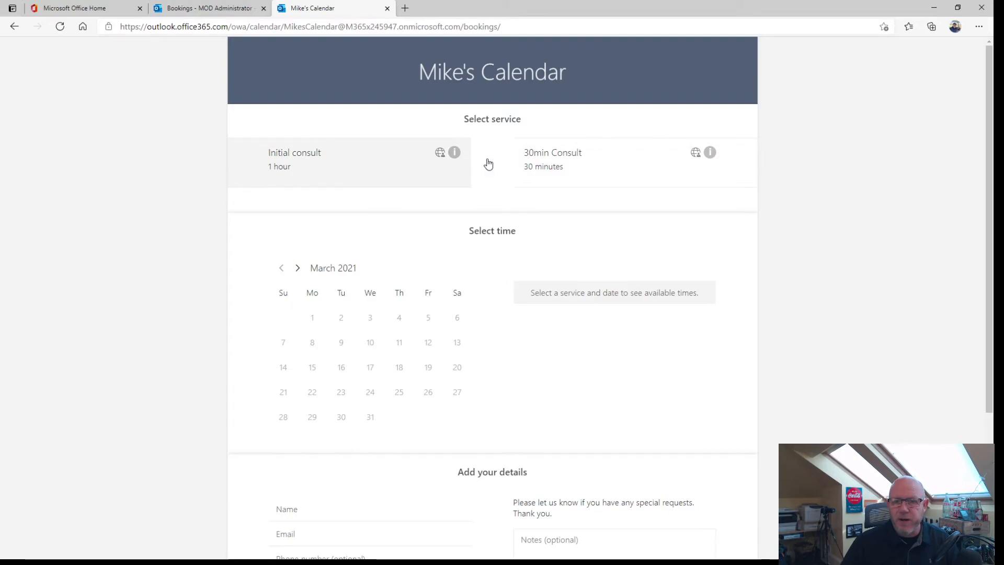
Select March 11 on the public booking page and examine the customer details form.
{"action": "left_click", "coordinate": [397, 342]}
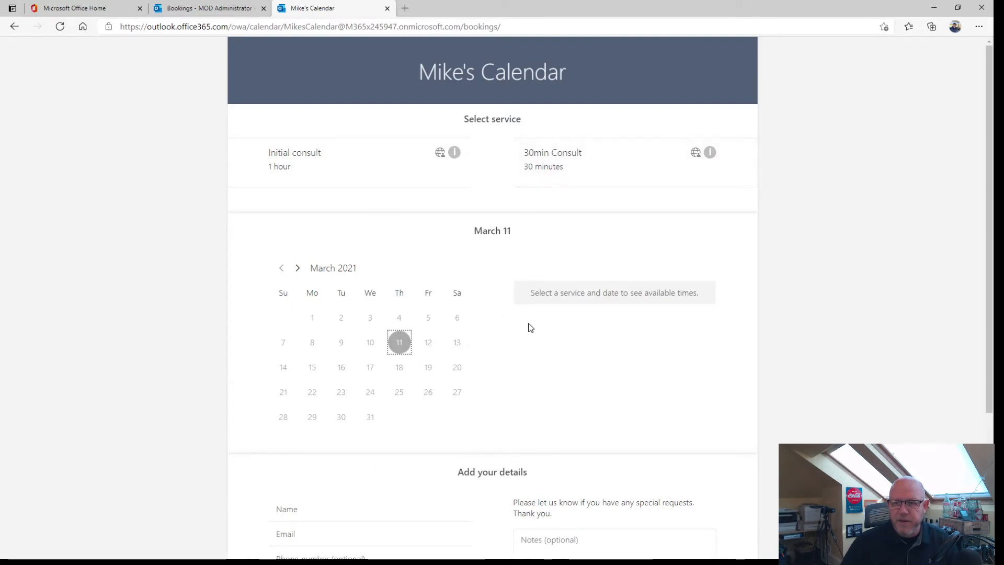
{"action": "scroll", "coordinate": [529, 326], "scroll_direction": "down", "scroll_amount": 3}
{"action": "left_click", "coordinate": [325, 355]}
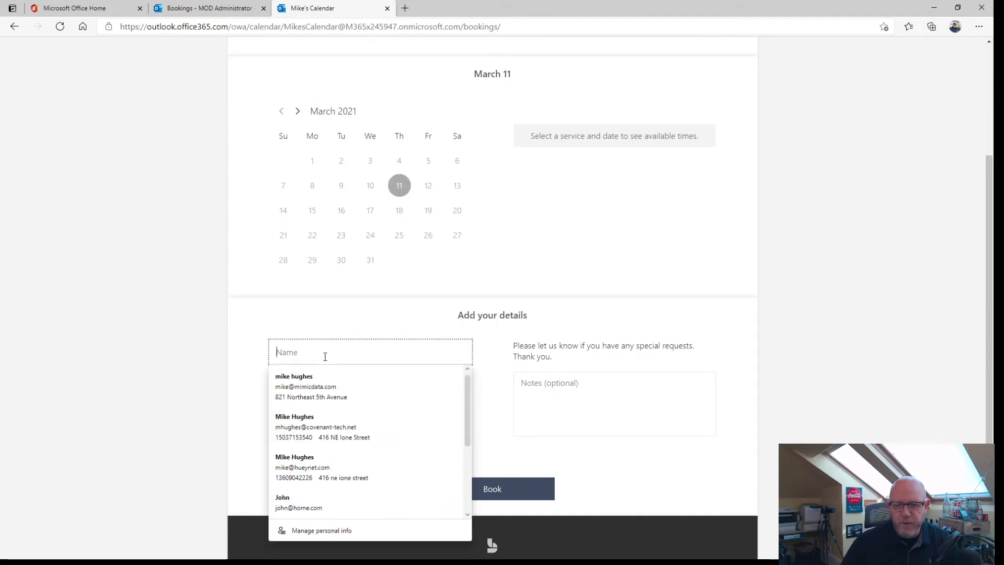
{"action": "left_click", "coordinate": [225, 392]}
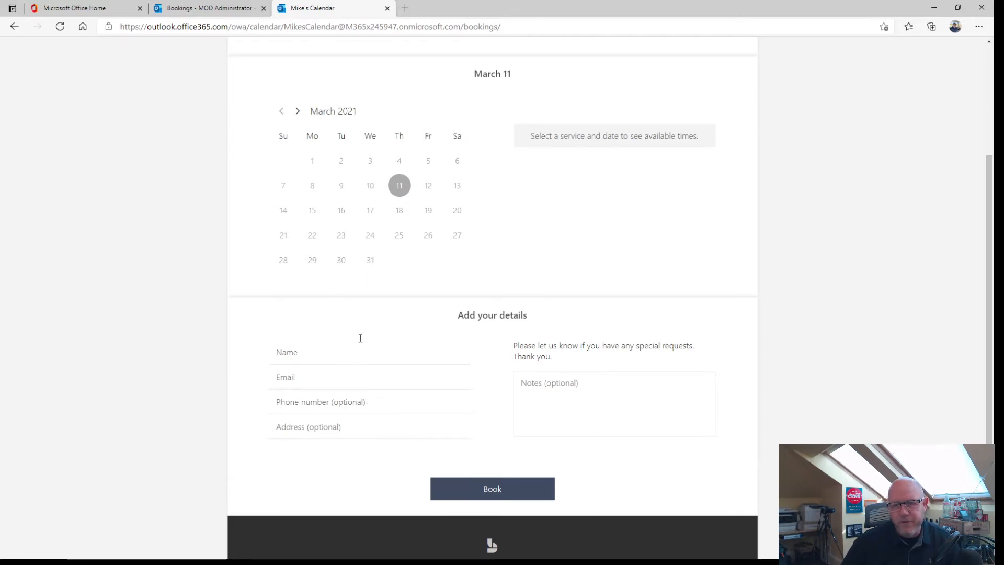
{"action": "scroll", "coordinate": [738, 470], "scroll_direction": "up", "scroll_amount": 3}
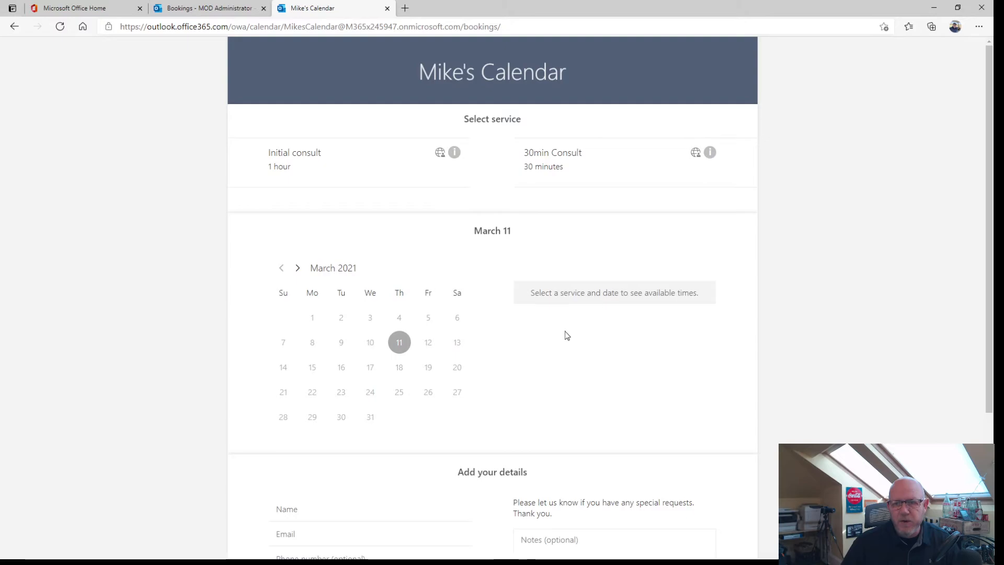
Choose the 30min Consult service and the 12:00 pm slot on March 15 on the public booking page.
{"action": "left_click", "coordinate": [567, 170]}
{"action": "scroll", "coordinate": [413, 351], "scroll_direction": "down", "scroll_amount": 3}
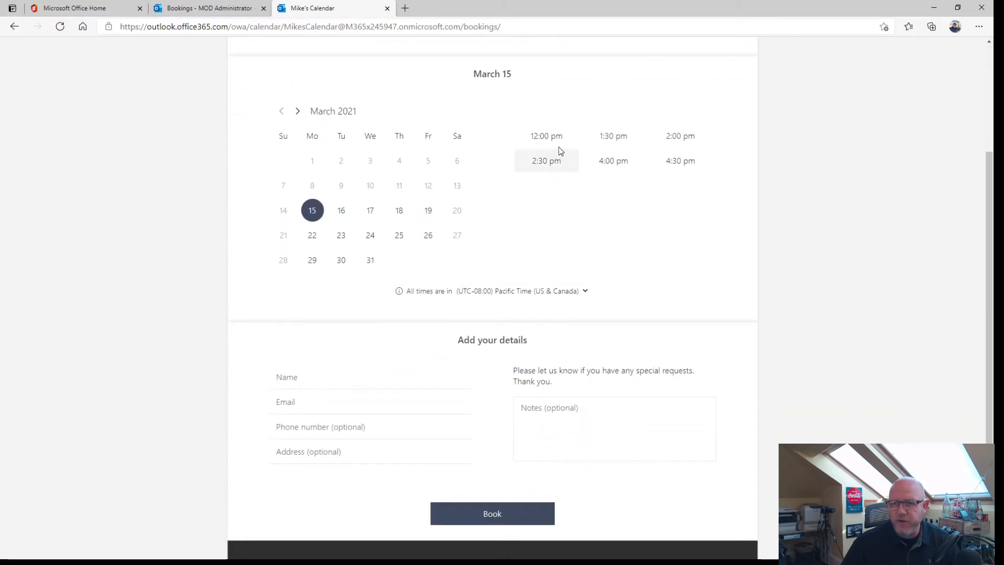
{"action": "left_click", "coordinate": [544, 138]}
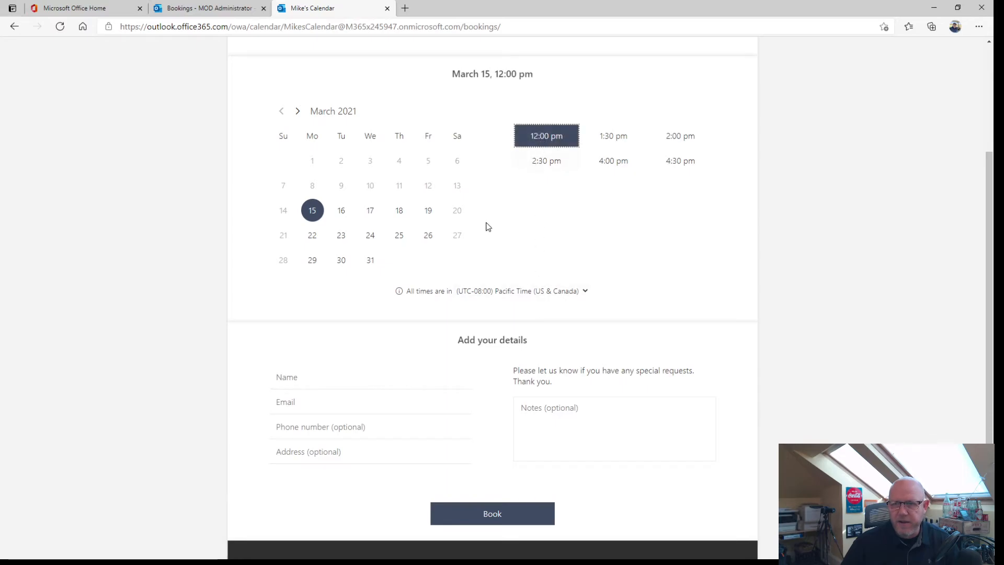
Enter the customer's name and e-mail, submit the booking, and acknowledge the thank-you message.
{"action": "left_click", "coordinate": [339, 376]}
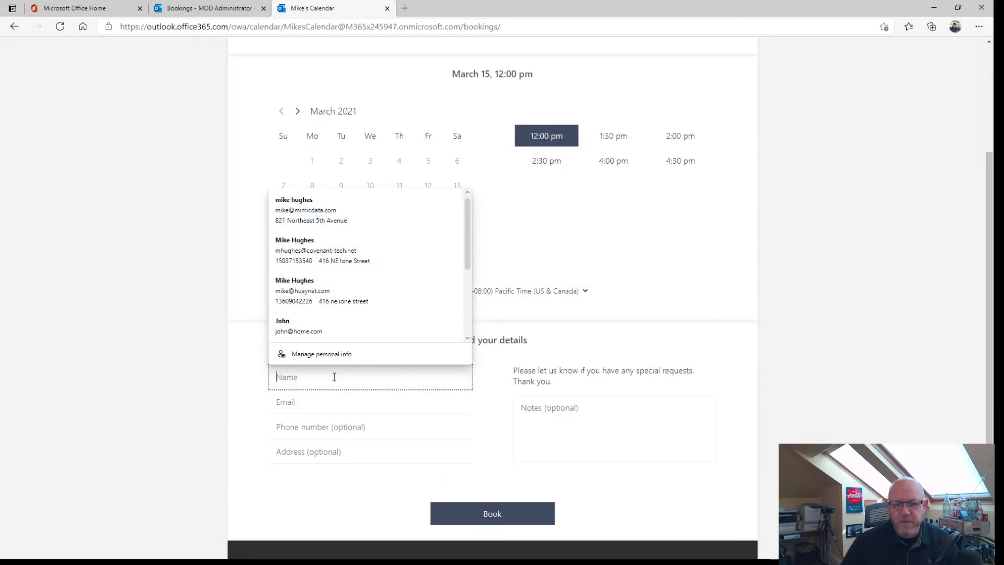
{"action": "type", "text": "John Doe"}
{"action": "key", "text": "Tab"}
{"action": "type", "text": "jdo"}
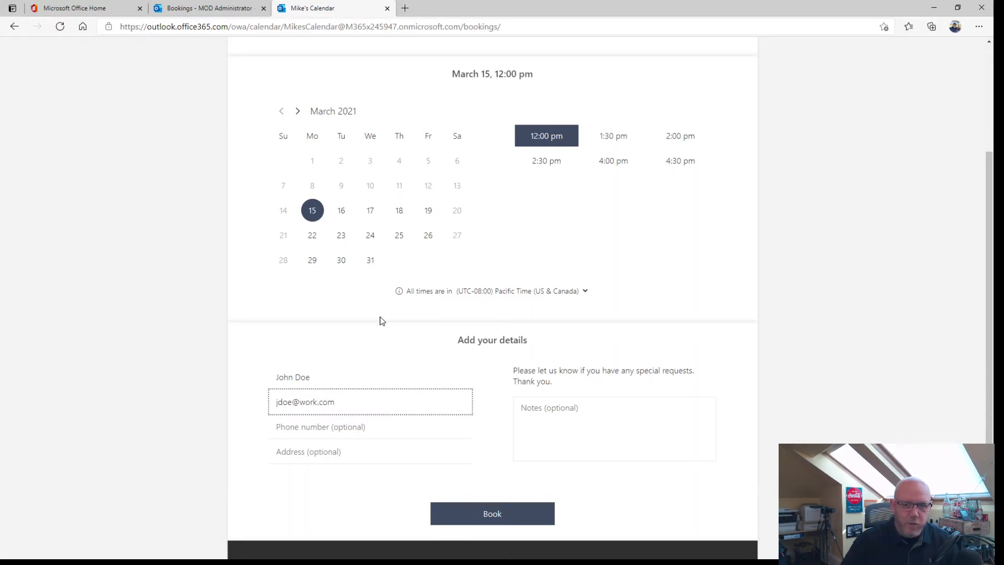
{"action": "left_click", "coordinate": [335, 481]}
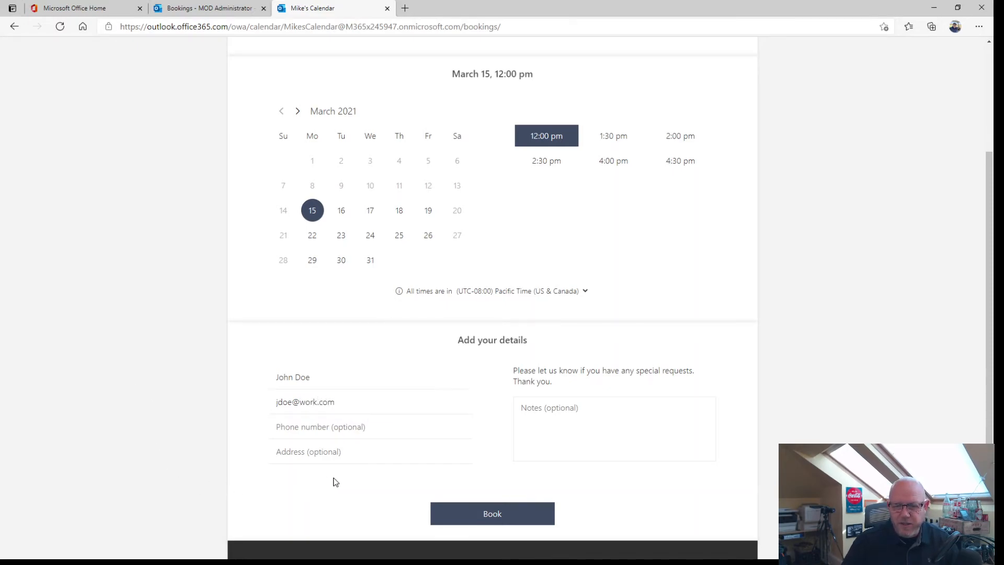
{"action": "left_click", "coordinate": [500, 513]}
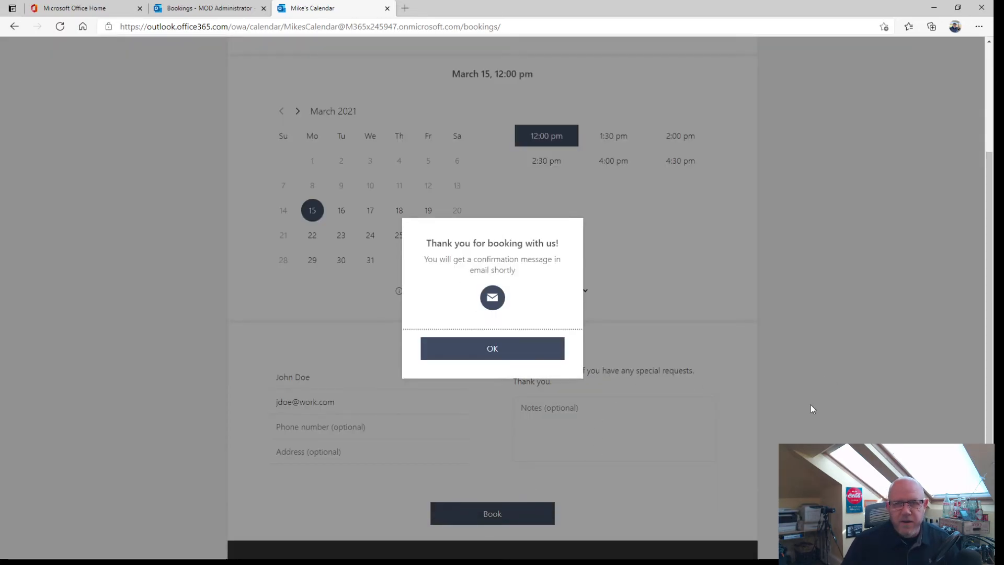
{"action": "left_click", "coordinate": [524, 351]}
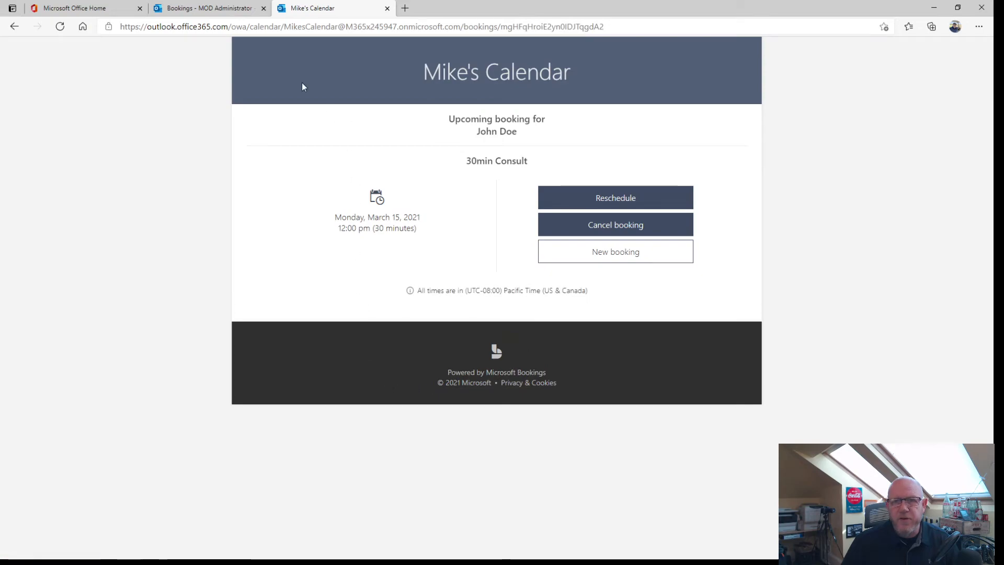
Open Bitly in a new browser tab and shorten the copied booking page link.
{"action": "left_click", "coordinate": [404, 8]}
{"action": "type", "text": "b"}
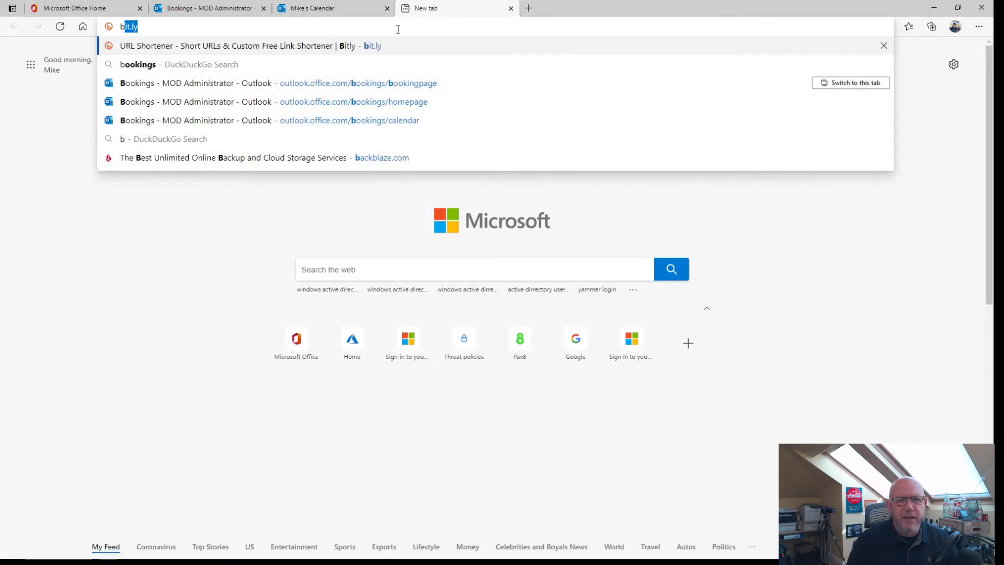
{"action": "key", "text": "Return"}
{"action": "left_click", "coordinate": [325, 441]}
{"action": "key", "text": "ctrl+v"}
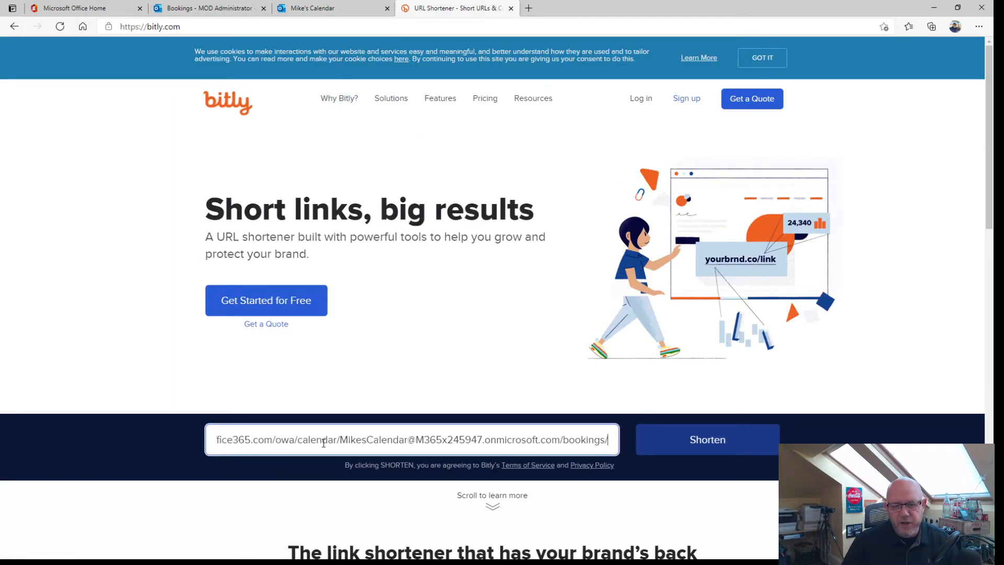
{"action": "left_click", "coordinate": [709, 448]}
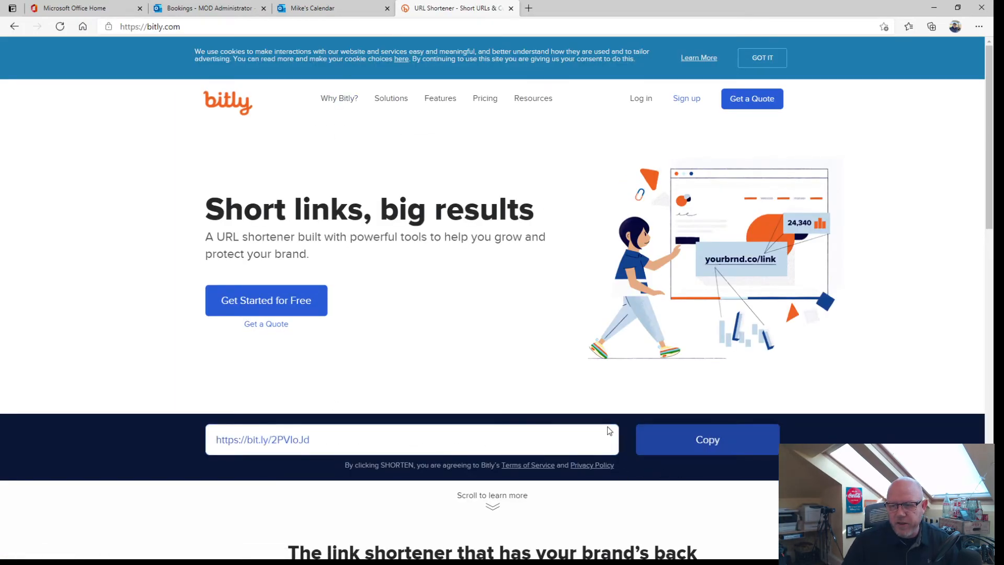
Copy the shortened Bitly link and open it in a new browser tab to test it.
{"action": "left_click_drag", "start_coordinate": [323, 443], "coordinate": [211, 445]}
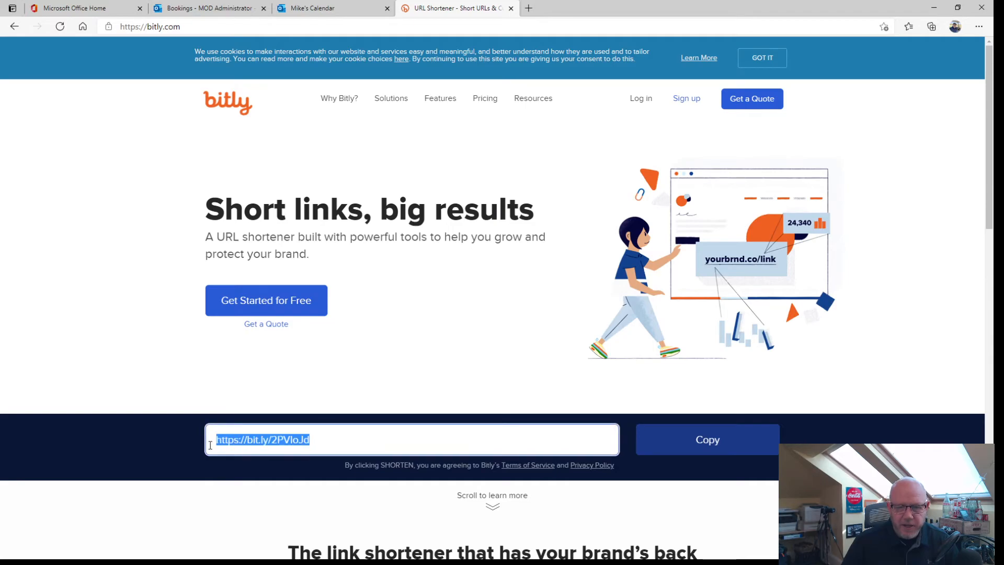
{"action": "left_click", "coordinate": [375, 449]}
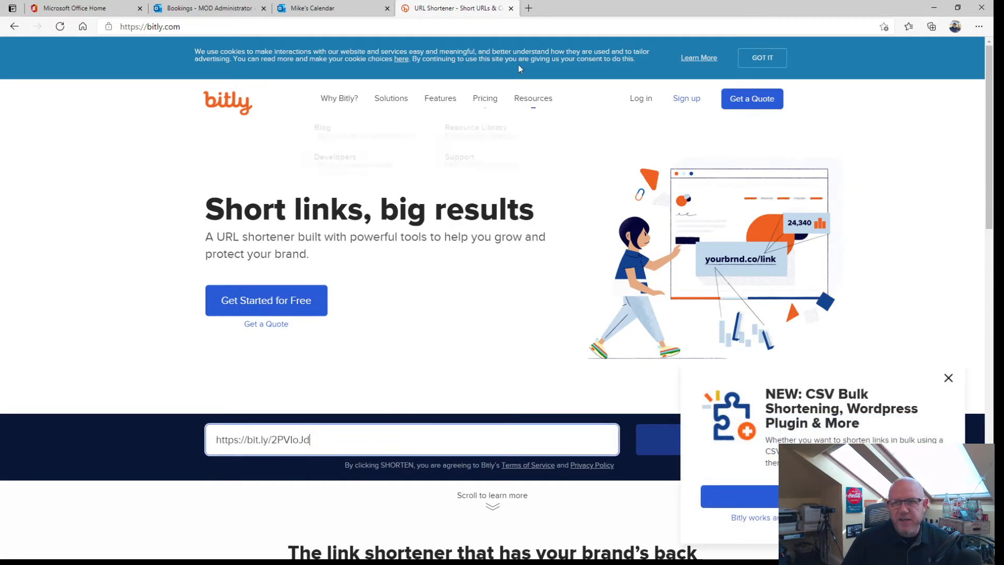
{"action": "left_click", "coordinate": [528, 9]}
{"action": "type", "text": "https://bit.ly/2PVloJd"}
{"action": "key", "text": "Return"}
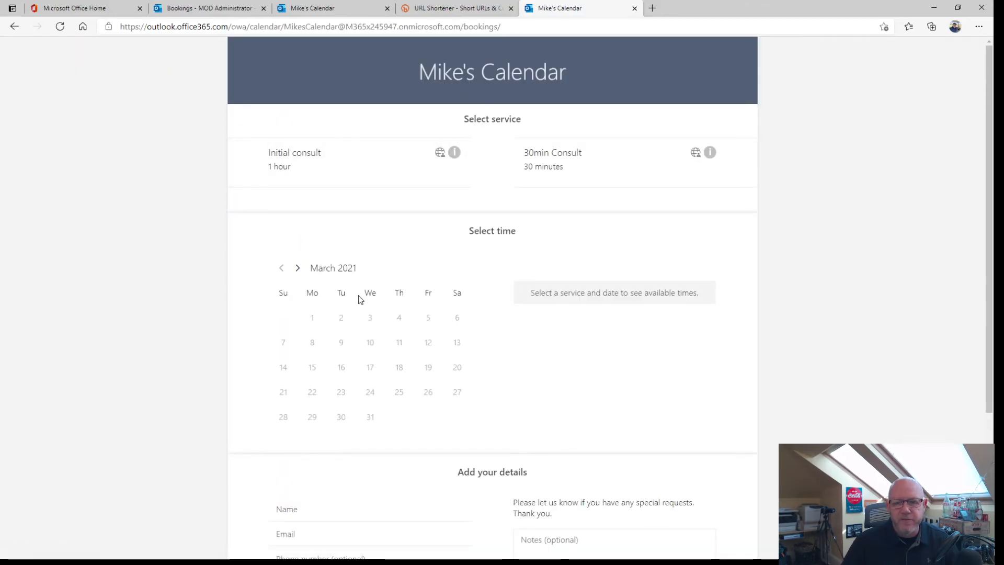
Switch to Outlook from the Office home page and open the newest booking notification for the 30min Consult.
{"action": "left_click", "coordinate": [102, 9]}
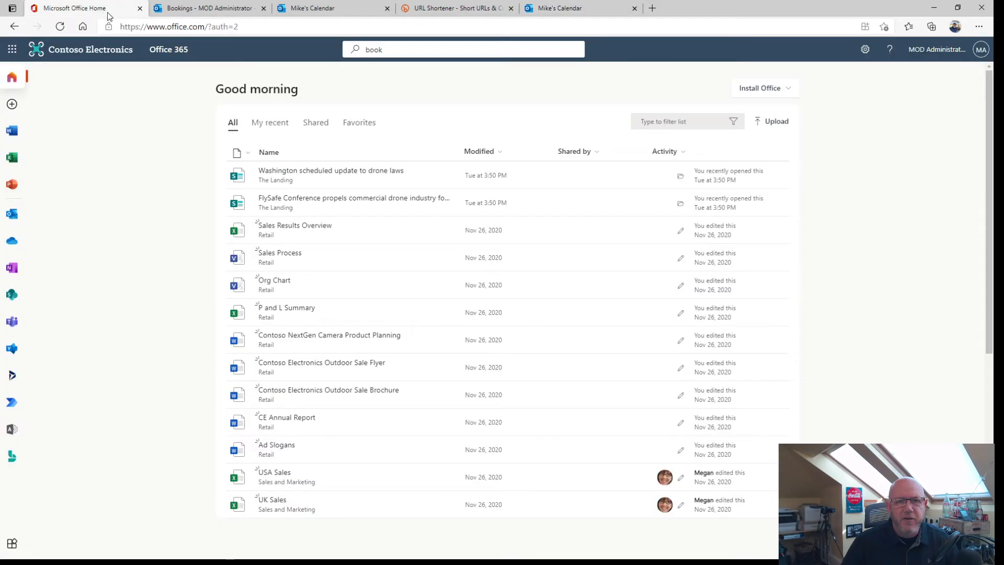
{"action": "left_click", "coordinate": [189, 9]}
{"action": "left_click", "coordinate": [105, 9]}
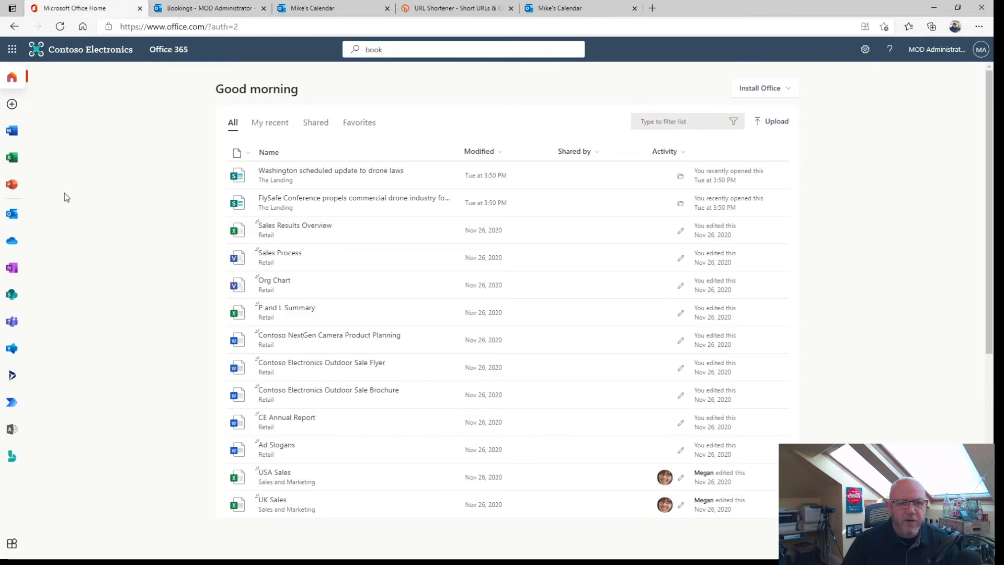
{"action": "left_click", "coordinate": [25, 213]}
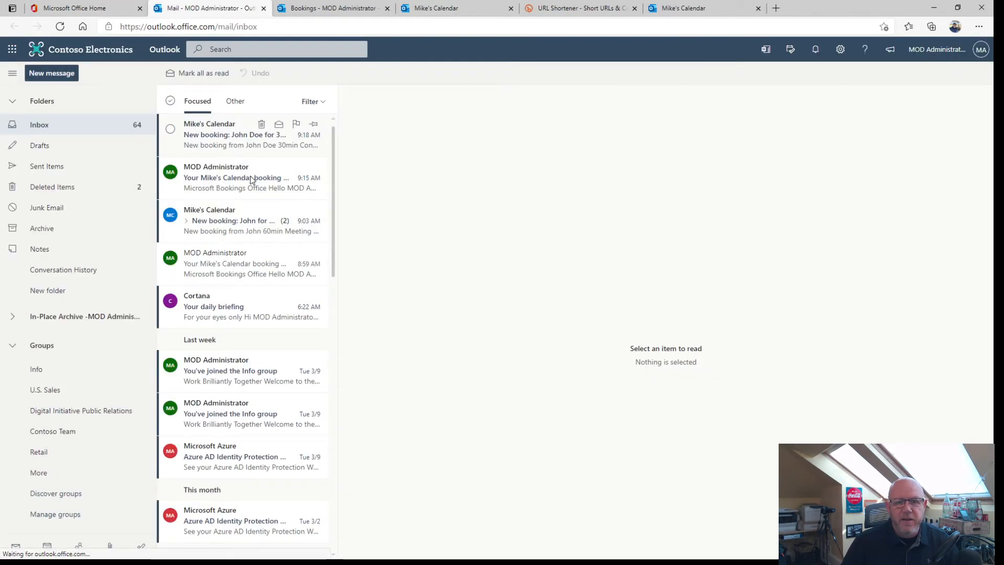
{"action": "left_click", "coordinate": [231, 148]}
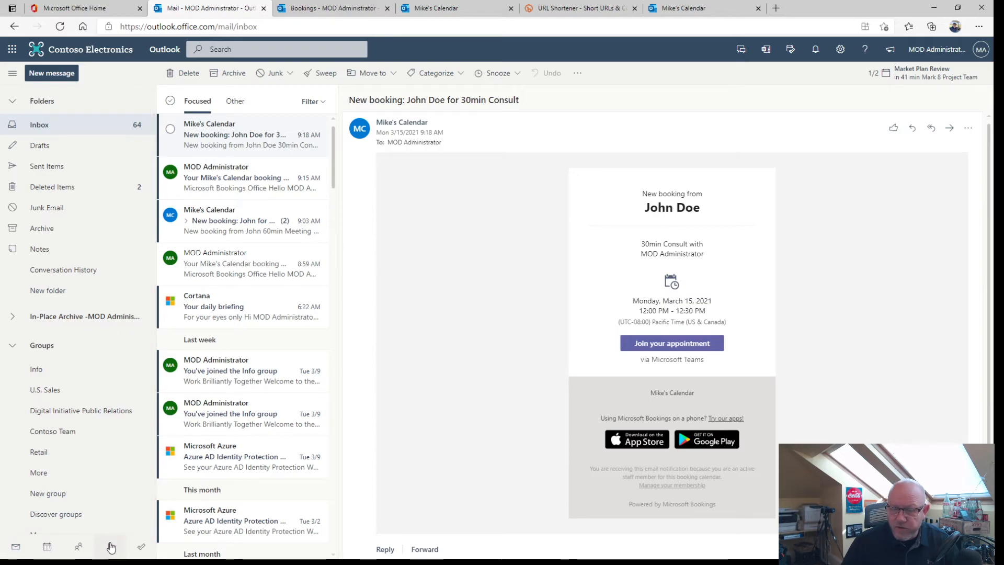
Open the Outlook calendar and show March 15 in Day view to find the 30min Consult booking.
{"action": "left_click", "coordinate": [55, 541]}
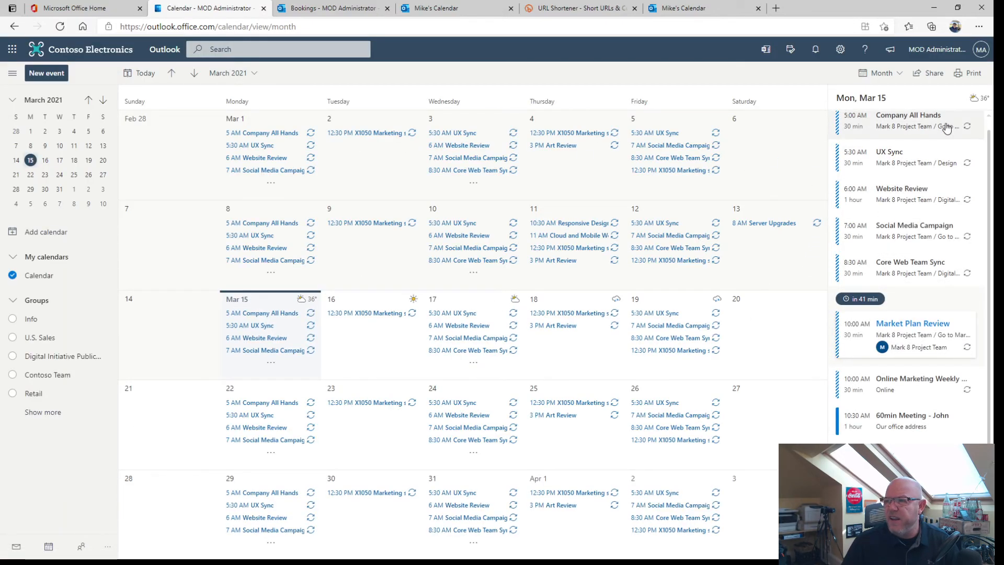
{"action": "left_click", "coordinate": [895, 77]}
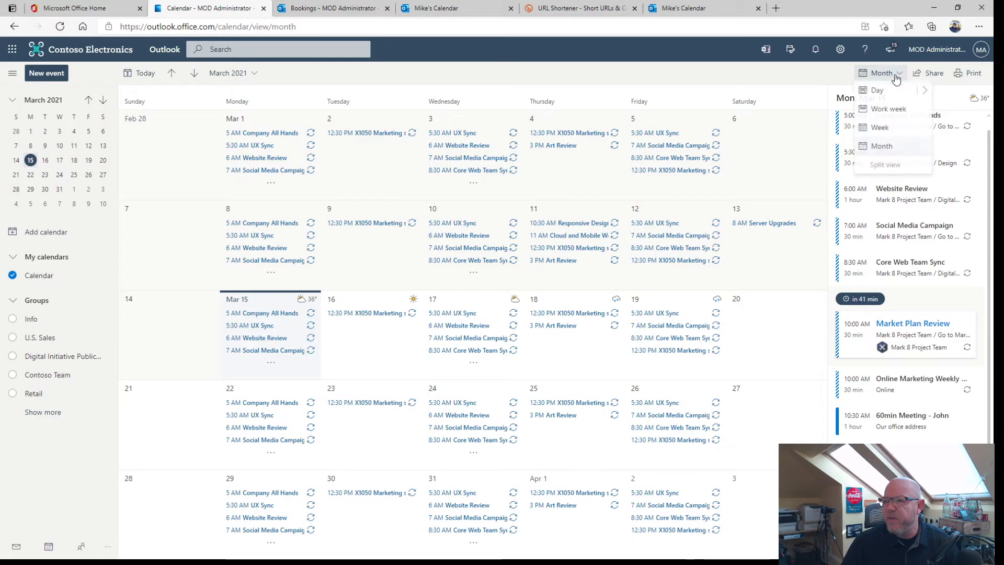
{"action": "left_click", "coordinate": [868, 93]}
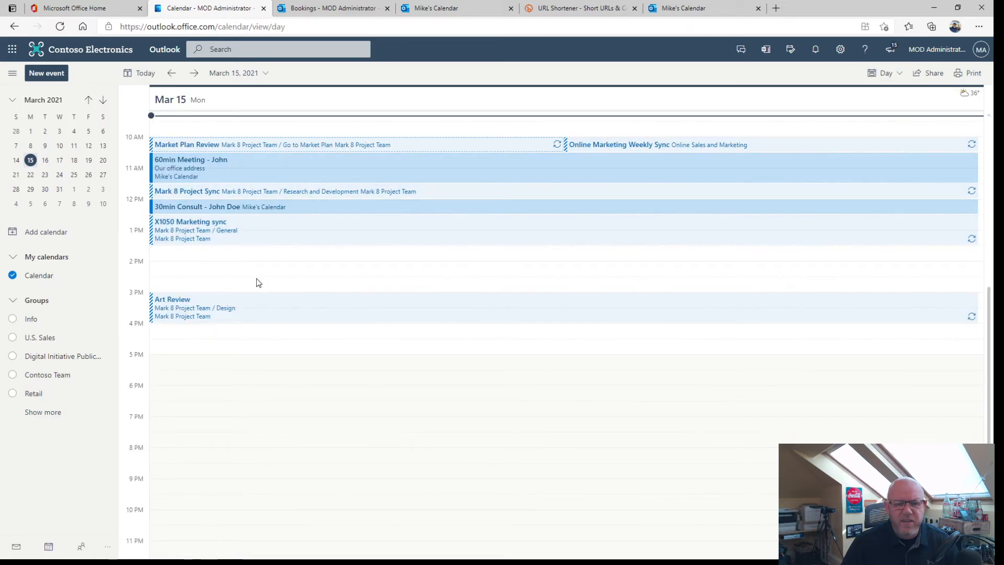
{"action": "scroll", "coordinate": [238, 291], "scroll_direction": "up", "scroll_amount": 2}
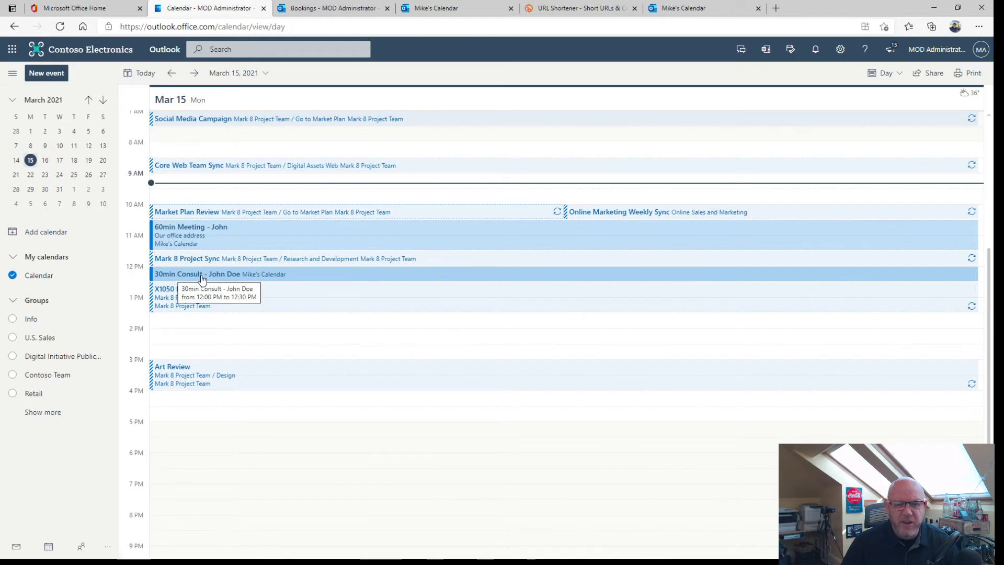
Open the 30min Consult event, review its booking information and Teams meeting details, and close it.
{"action": "left_click", "coordinate": [261, 276]}
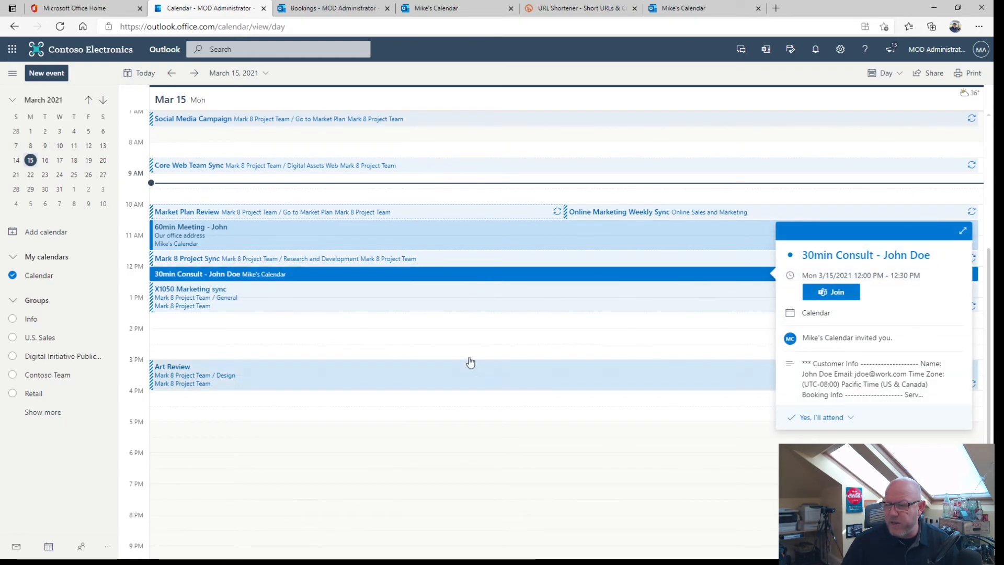
{"action": "double_click", "coordinate": [364, 279]}
{"action": "scroll", "coordinate": [410, 298], "scroll_direction": "down", "scroll_amount": 5}
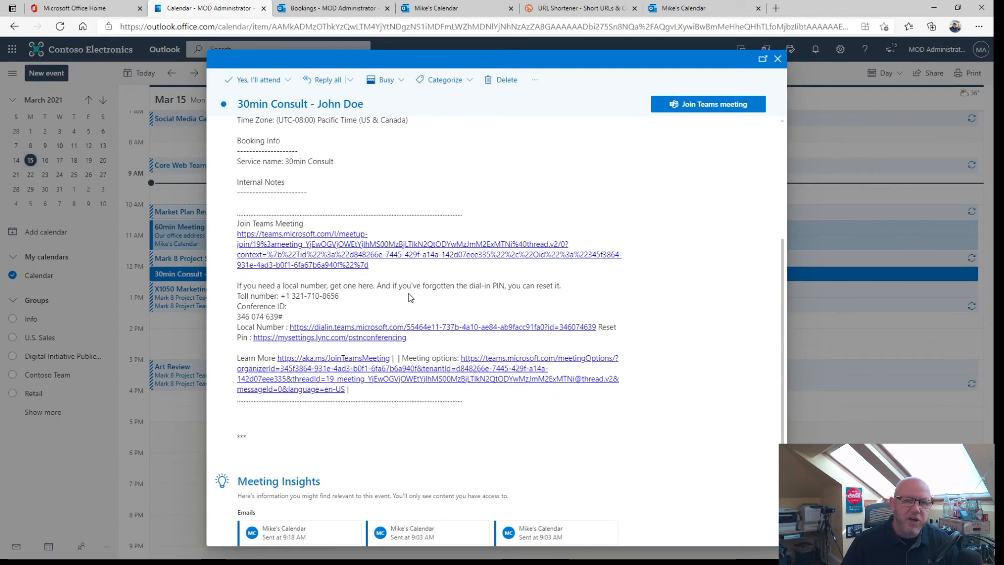
{"action": "left_click", "coordinate": [778, 60]}
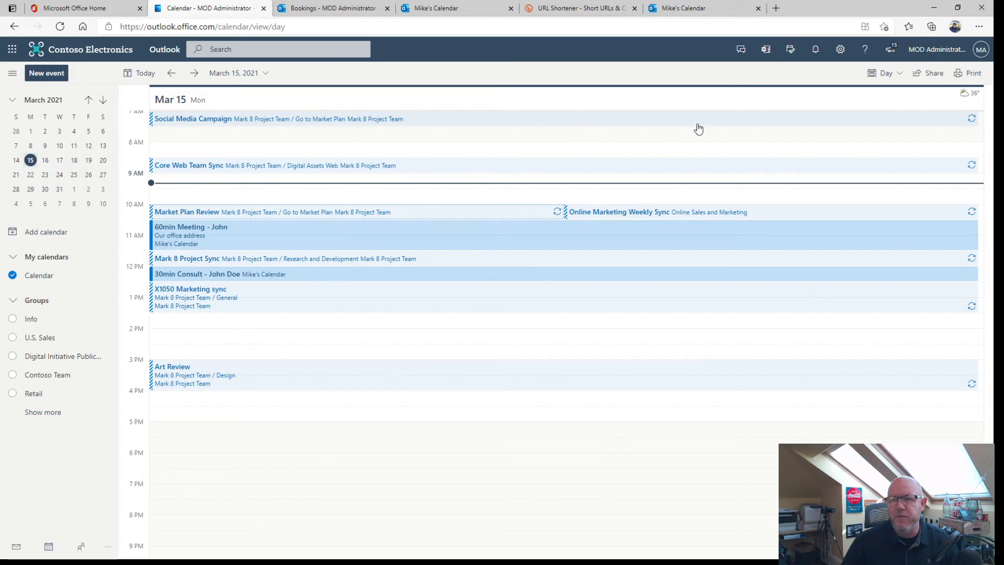
Return to Bookings and show the options for creating or opening a booking calendar.
{"action": "scroll", "coordinate": [468, 217], "scroll_direction": "up", "scroll_amount": 3}
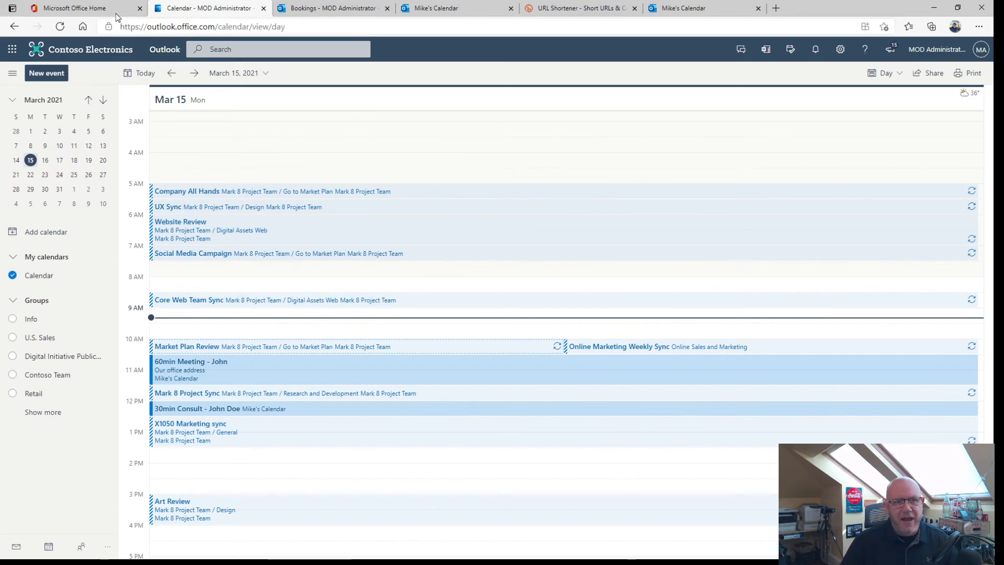
{"action": "left_click", "coordinate": [303, 11]}
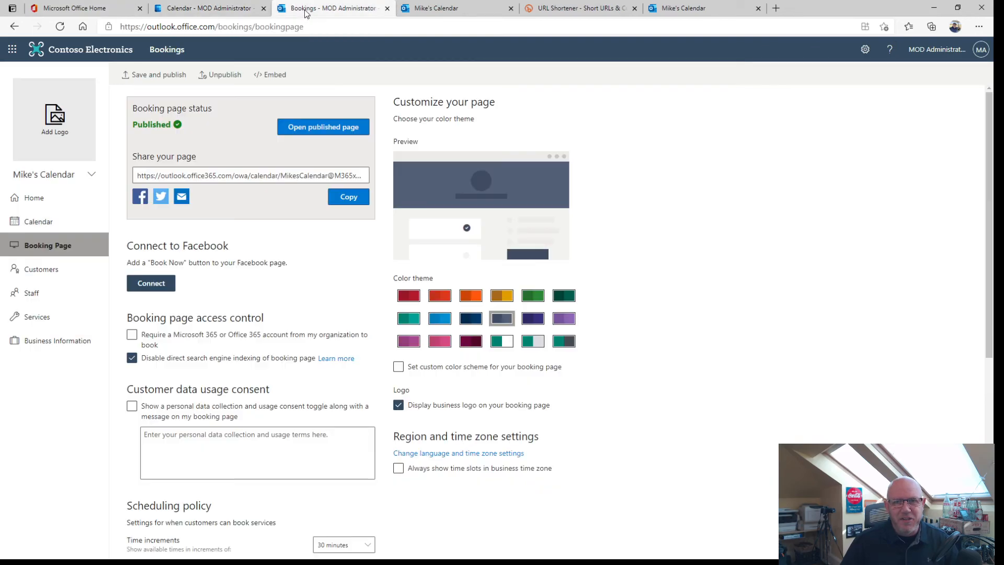
{"action": "left_click", "coordinate": [89, 175]}
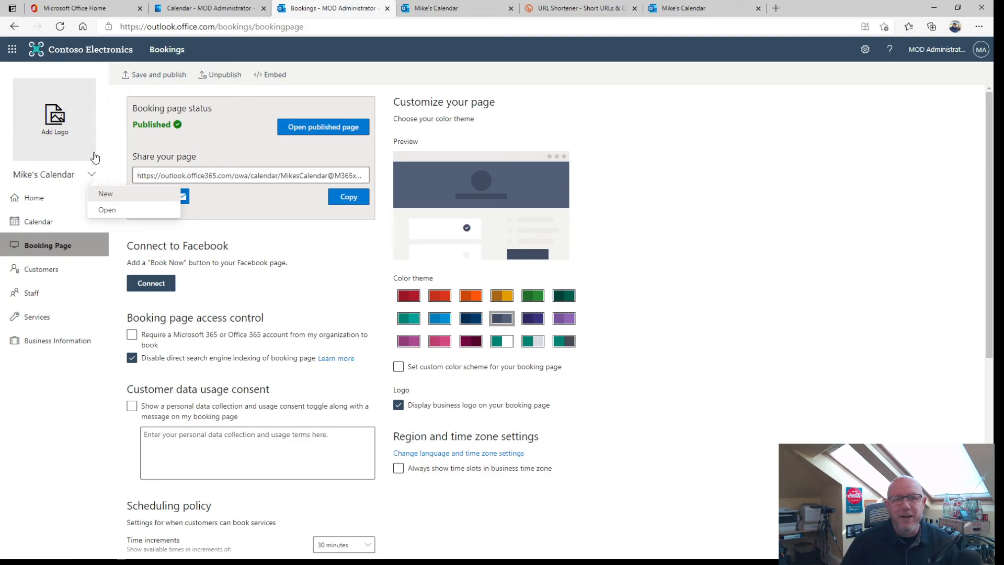
Switch to the Microsoft 365 admin center from the Office home page and list the active users.
{"action": "left_click", "coordinate": [87, 10]}
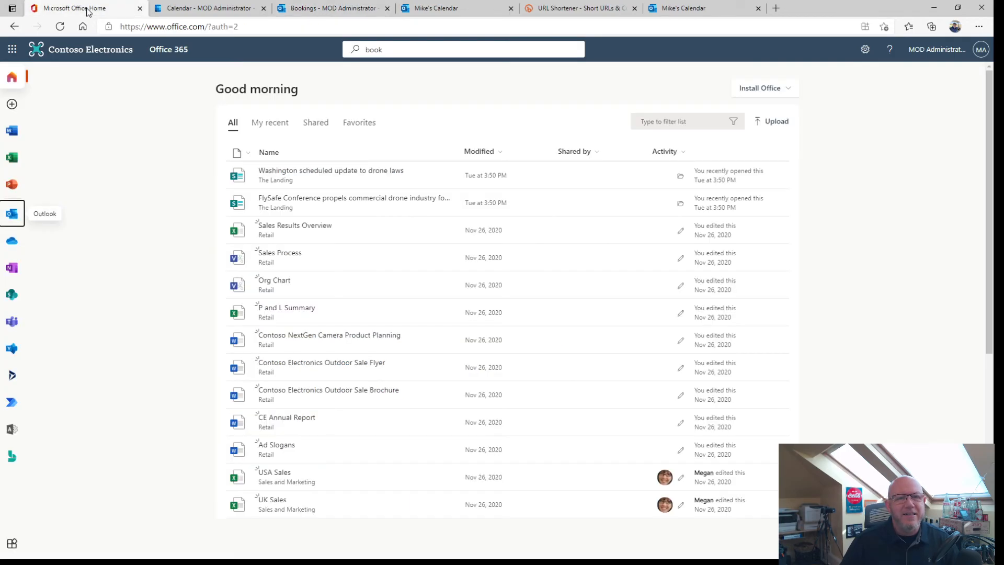
{"action": "left_click", "coordinate": [13, 428]}
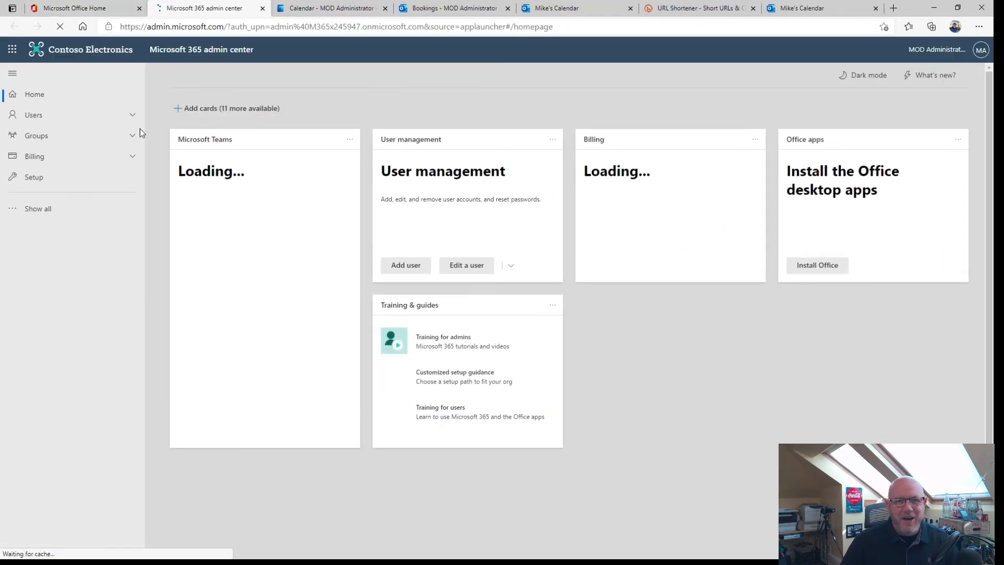
{"action": "left_click", "coordinate": [42, 116]}
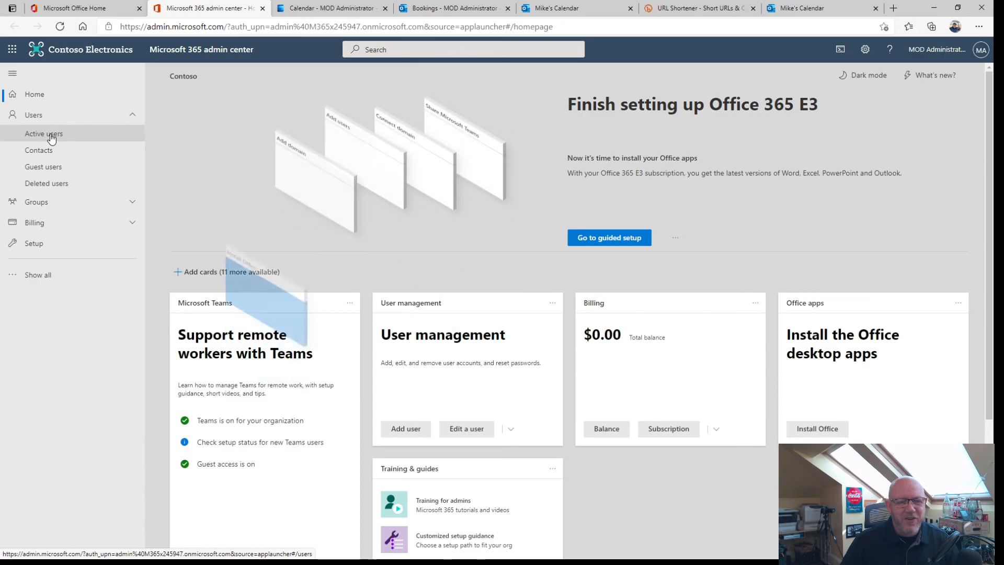
{"action": "left_click", "coordinate": [51, 137]}
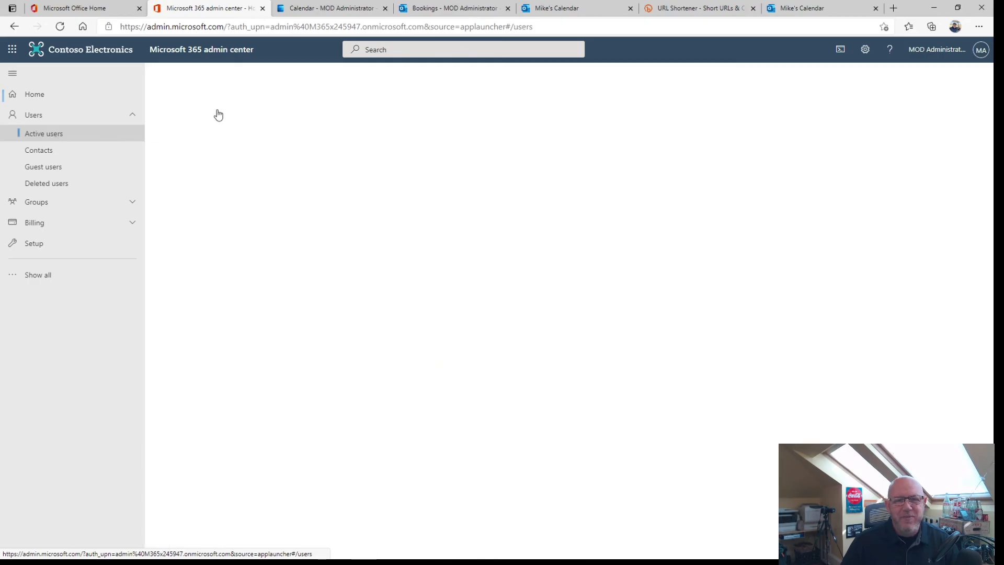
Search the admin center for the Mike's Calendar user account and delete it.
{"action": "left_click", "coordinate": [418, 50]}
{"action": "type", "text": "mike"}
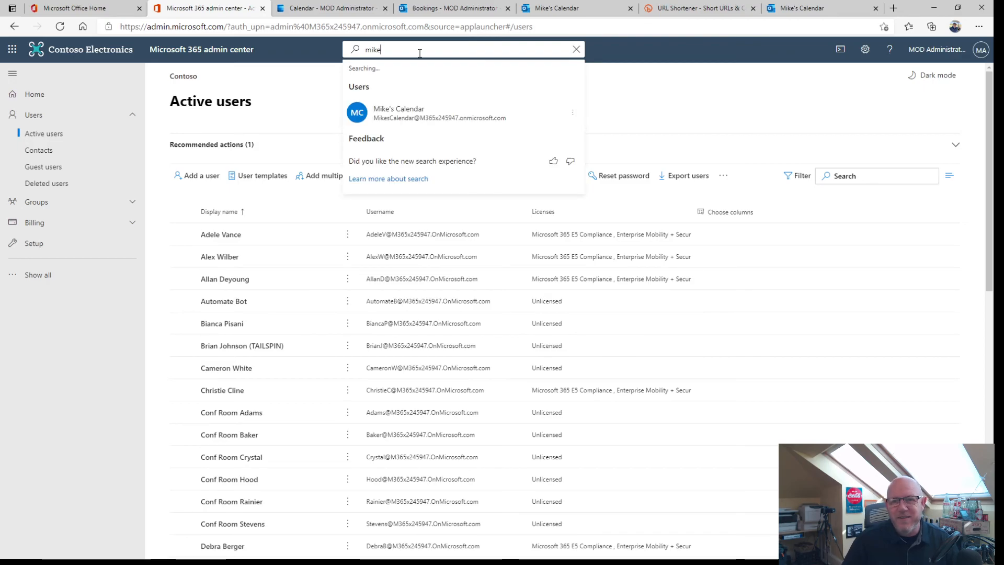
{"action": "left_click", "coordinate": [399, 120]}
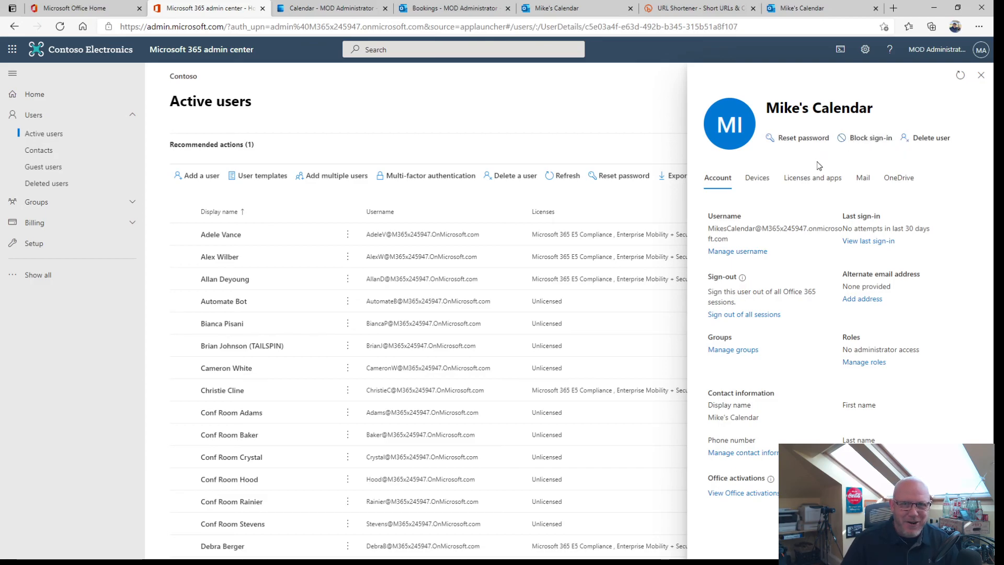
{"action": "left_click", "coordinate": [928, 138]}
{"action": "left_click", "coordinate": [730, 544]}
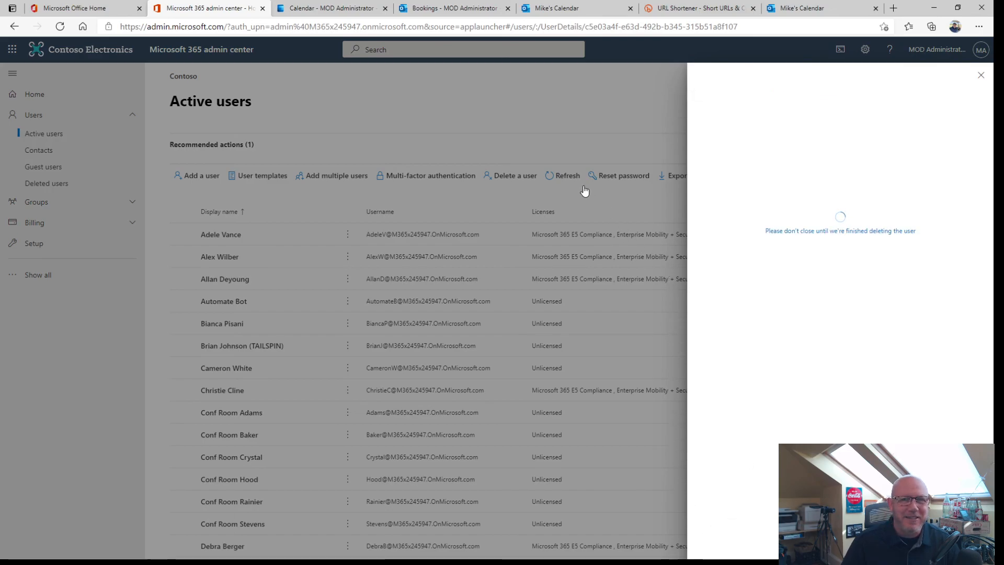